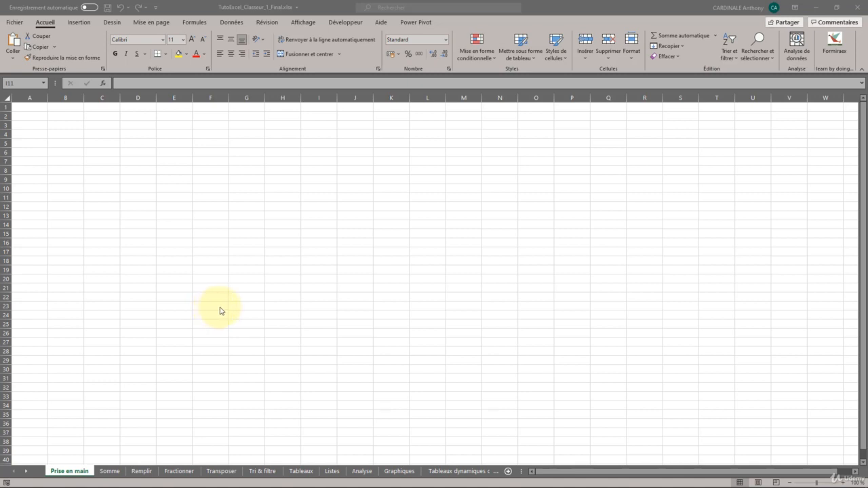
Enter "test" in cell A1 and "test3" in cell A2 of the Prise en main sheet.
left_click(195, 296)
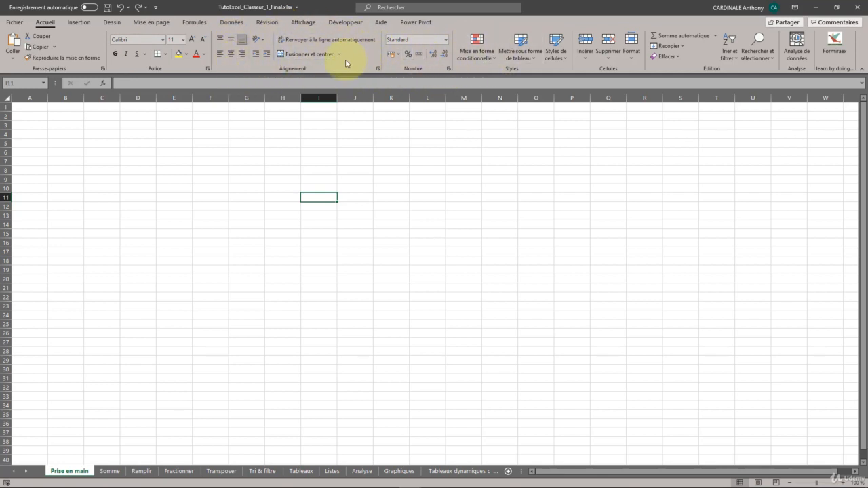
left_click(305, 126)
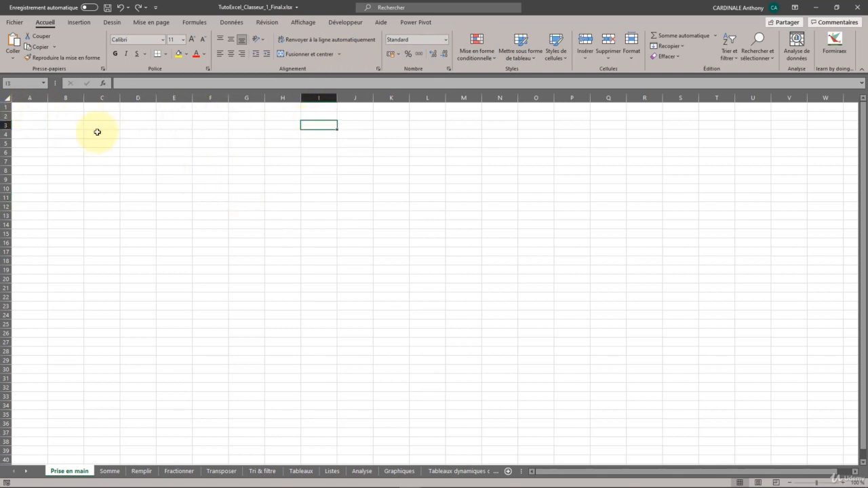
left_click(36, 109)
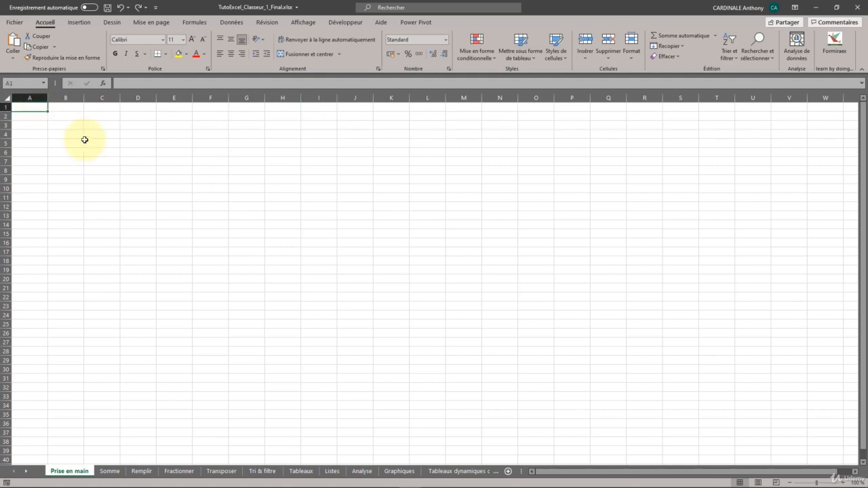
type("test")
left_click(35, 116)
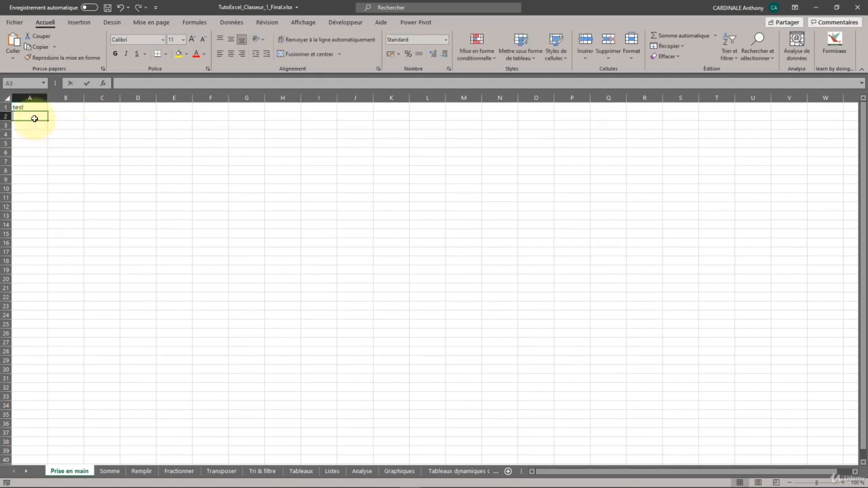
type("test")
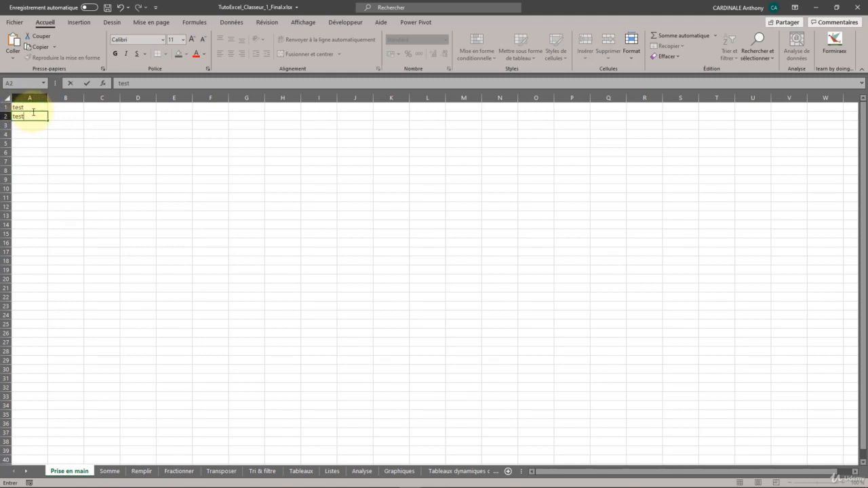
type("3")
Change the text in cell A1 to "test1".
left_click(36, 109)
double_click(37, 108)
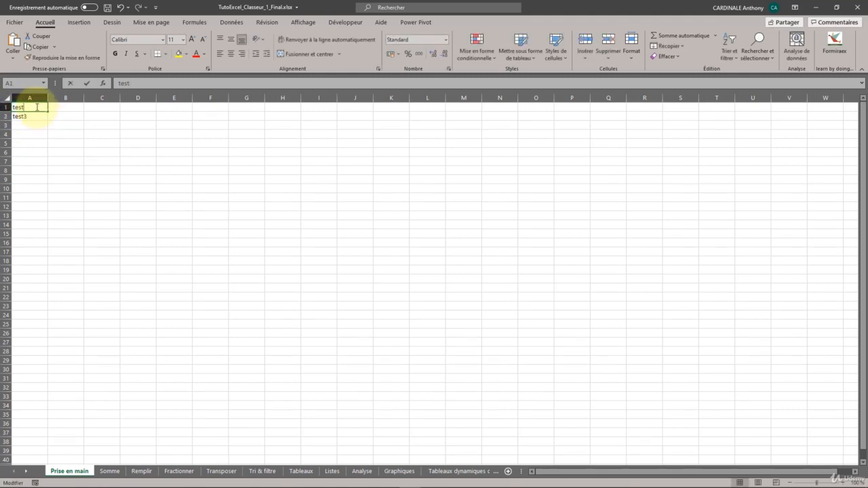
type("1")
left_click(35, 125)
Set the worksheet zoom to 160 %.
scroll(42, 133, "up", 3)
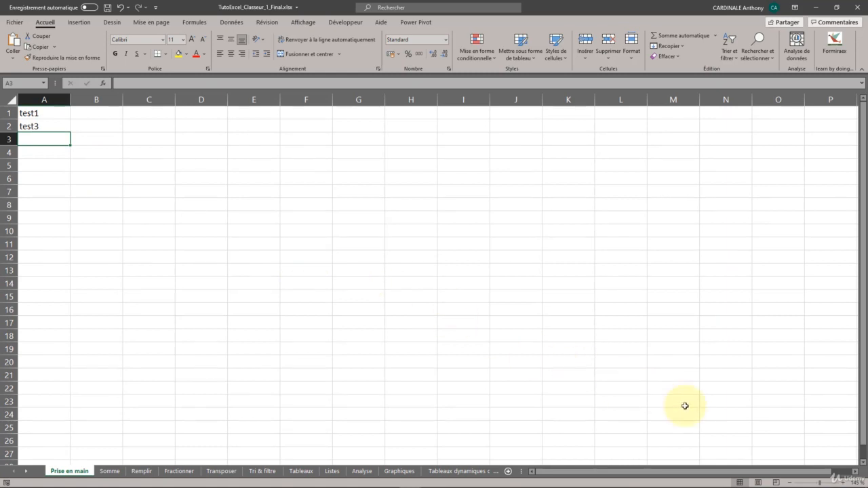
left_click_drag(820, 483, 822, 483)
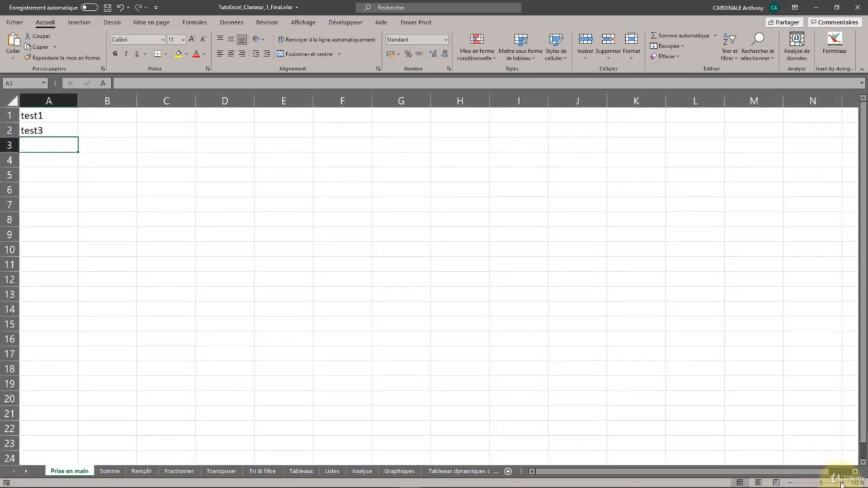
left_click(790, 483)
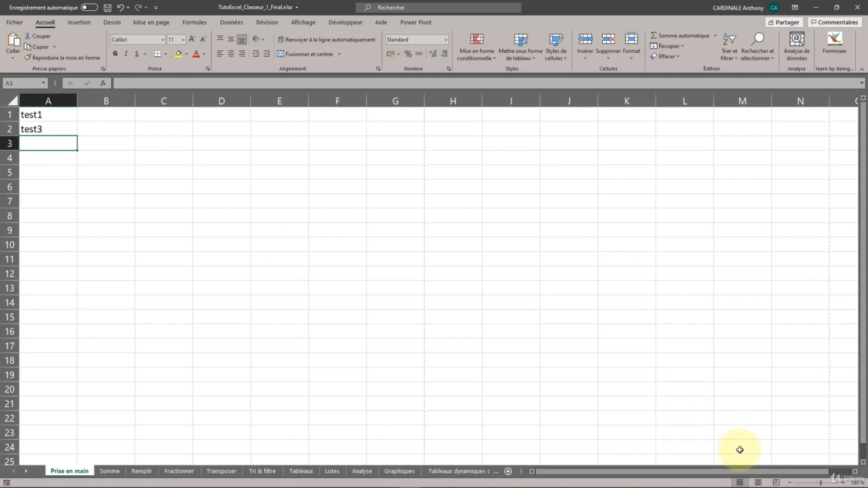
Preview the sheet in page layout view and return to the normal view.
left_click(759, 482)
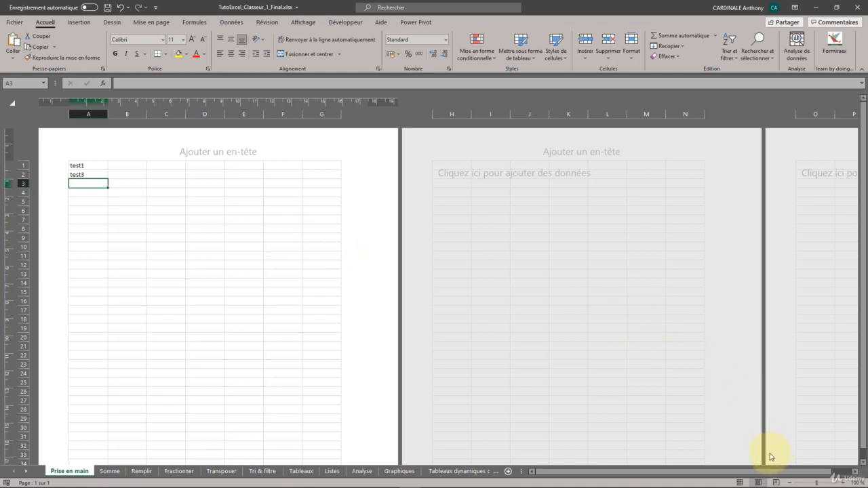
left_click(740, 482)
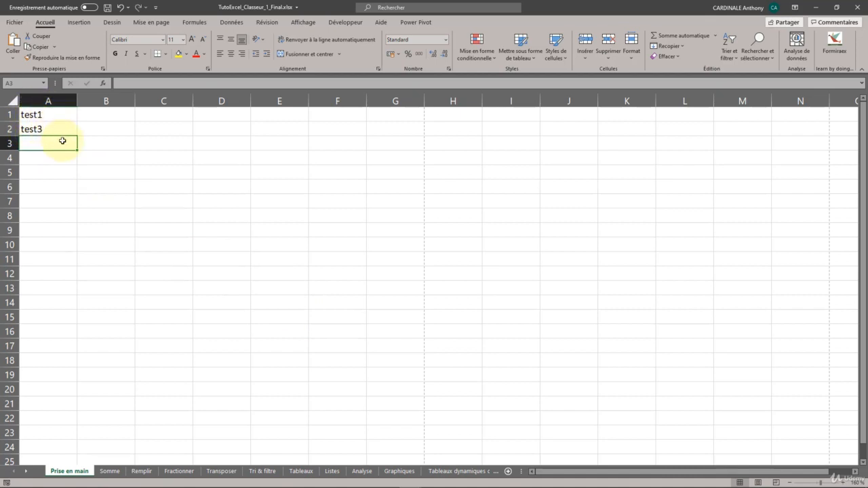
left_click(38, 131)
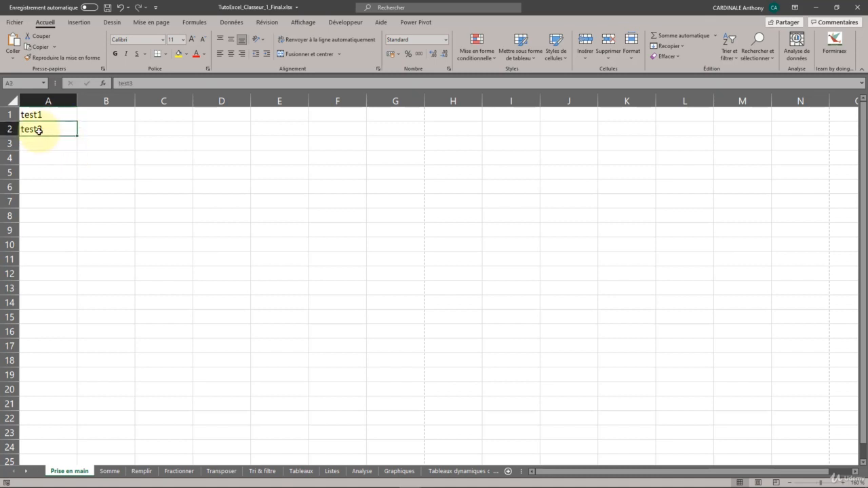
left_click(40, 143)
left_click(40, 133)
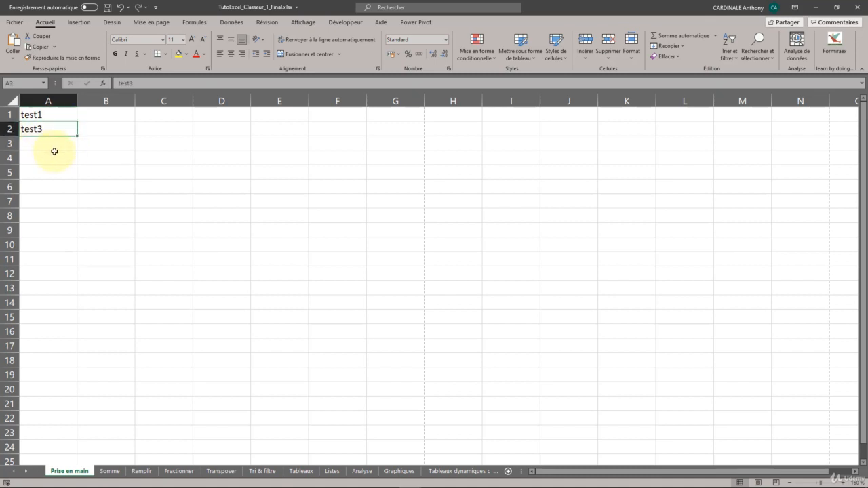
Insert a blank row above row 1.
left_click(10, 113)
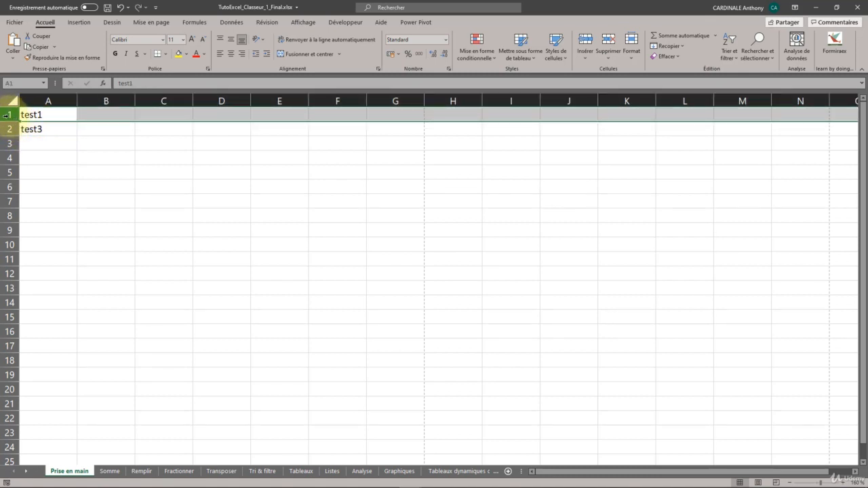
right_click(12, 120)
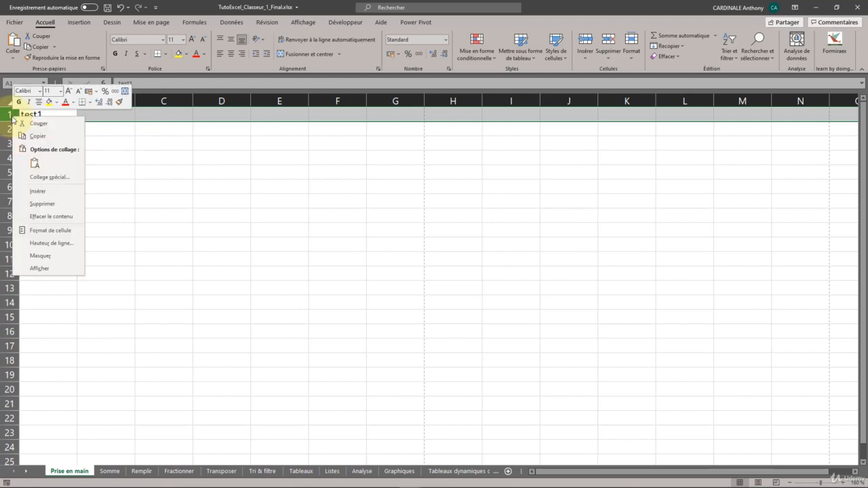
left_click(36, 191)
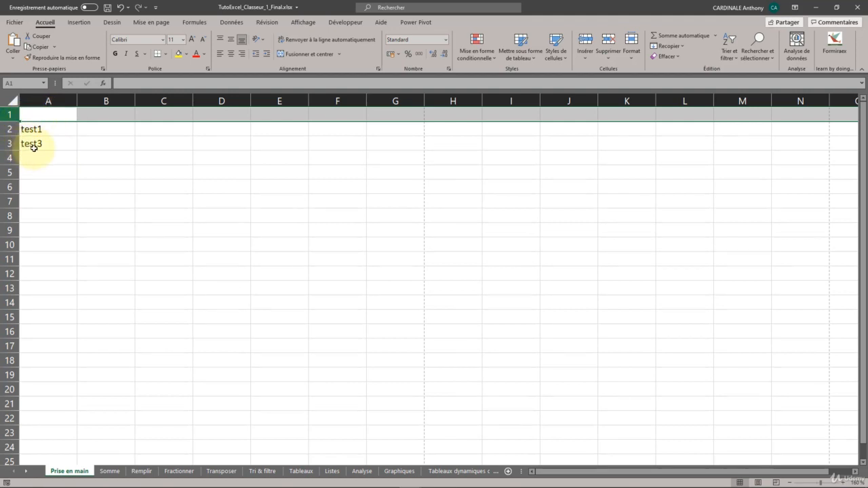
Insert a row between the test1 and test3 rows and enter "test2" in its column A cell.
left_click(10, 144)
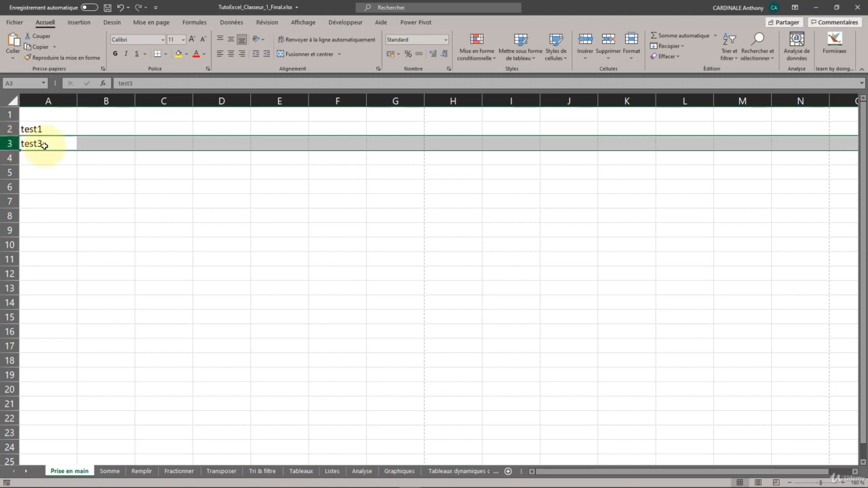
right_click(8, 144)
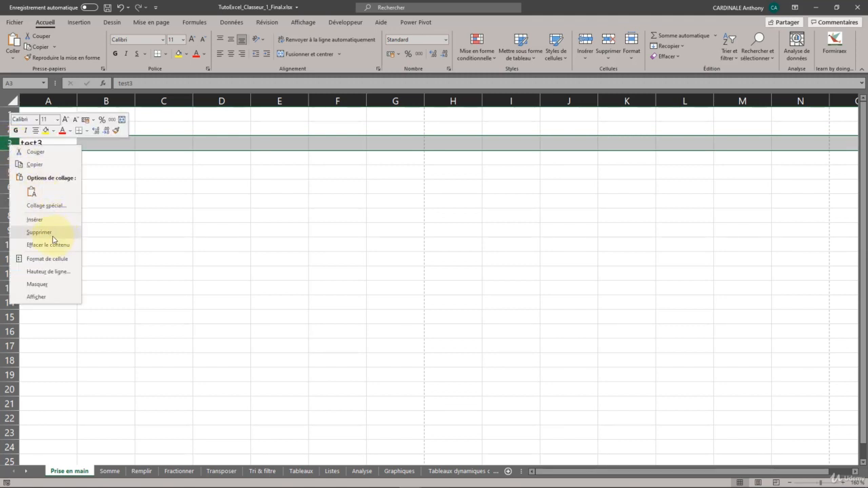
left_click(39, 220)
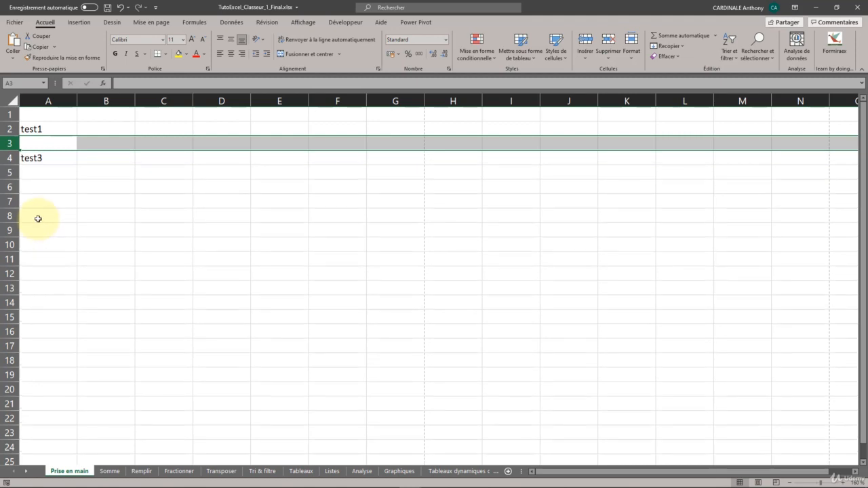
left_click(39, 146)
type("test")
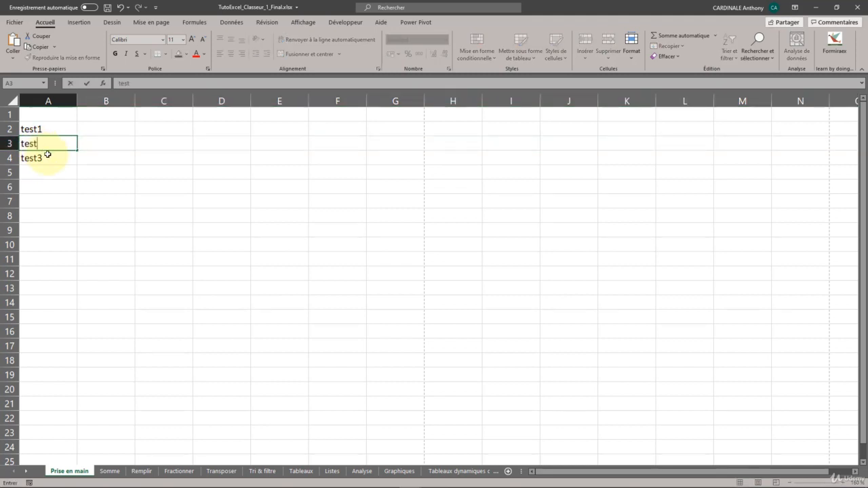
type("2")
left_click(39, 175)
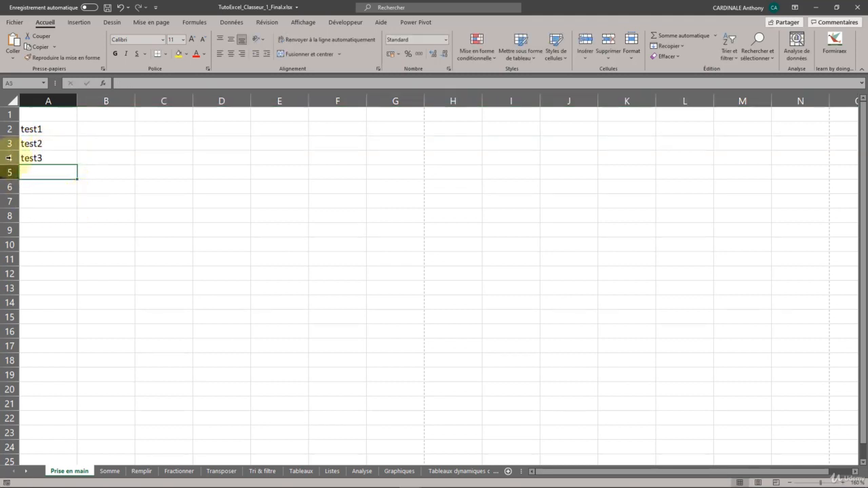
Delete the row containing test2 and clear the contents of the test3 row.
right_click(9, 144)
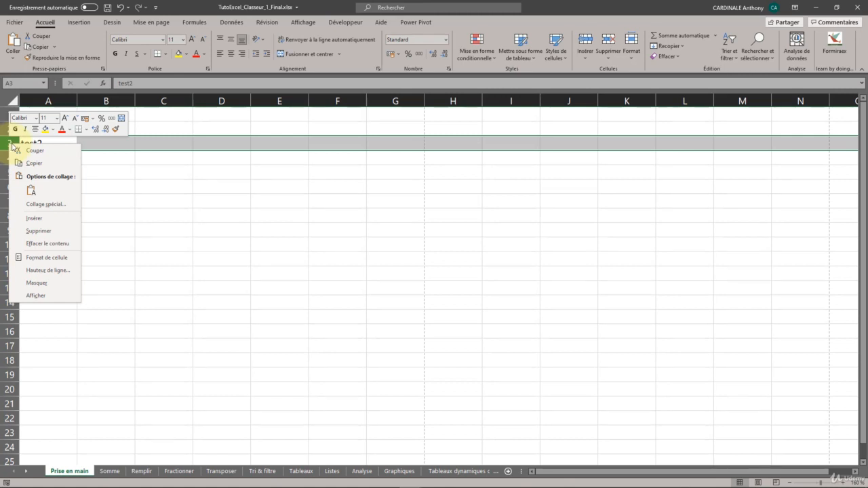
left_click(56, 233)
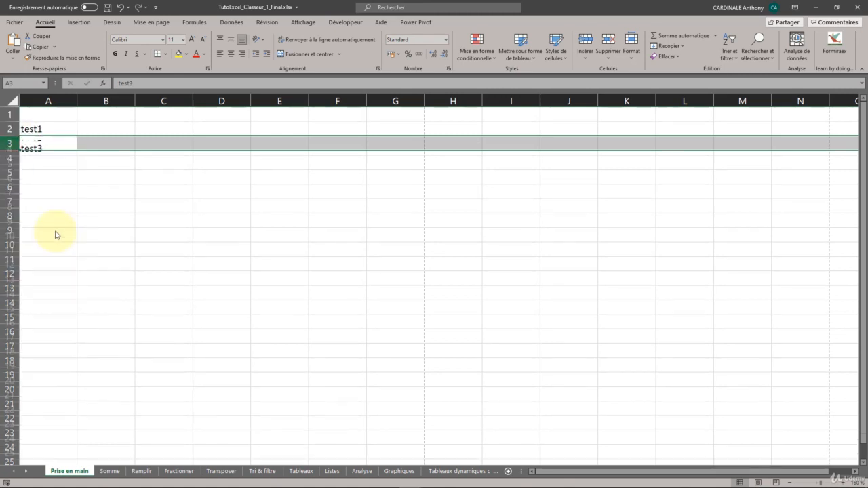
right_click(10, 143)
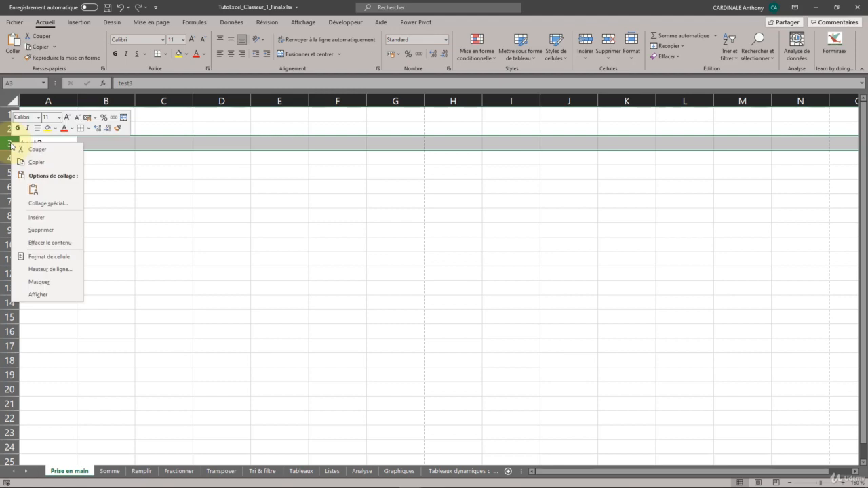
left_click(59, 245)
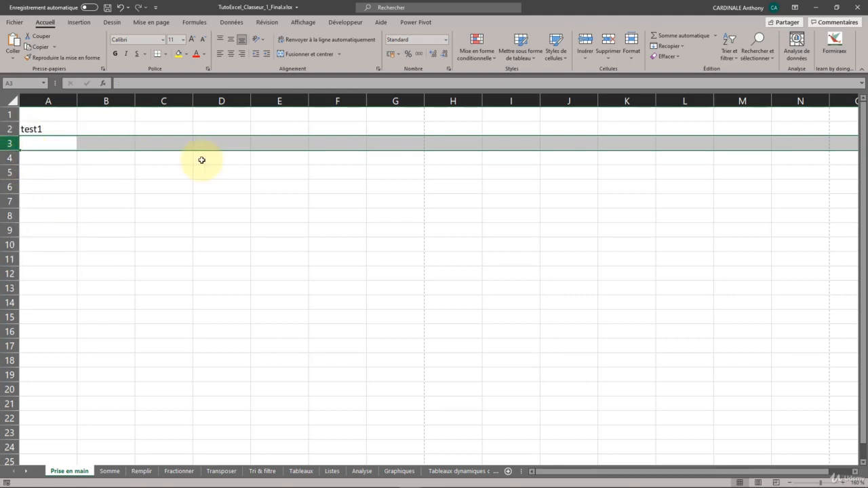
Hide the empty row 3 below the test1 row.
right_click(15, 147)
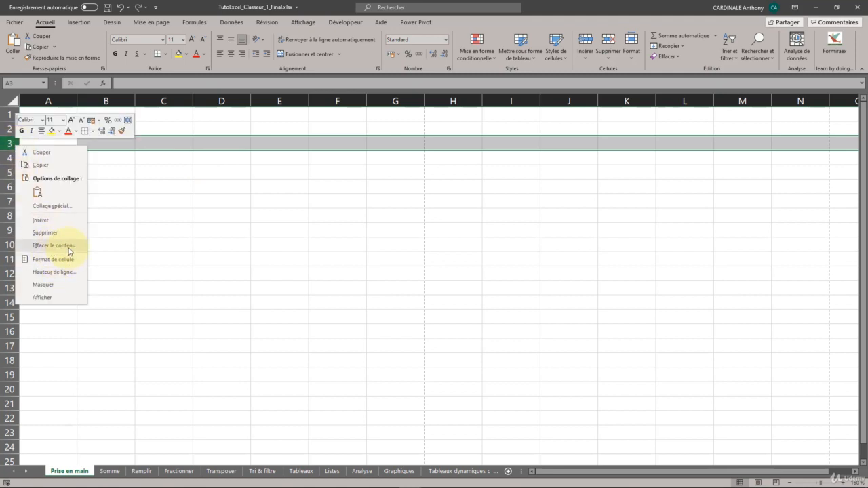
left_click(53, 285)
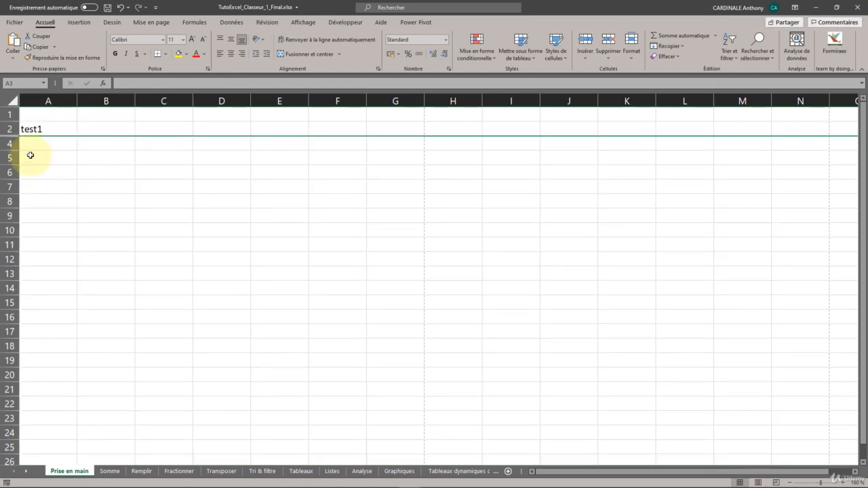
left_click(59, 157)
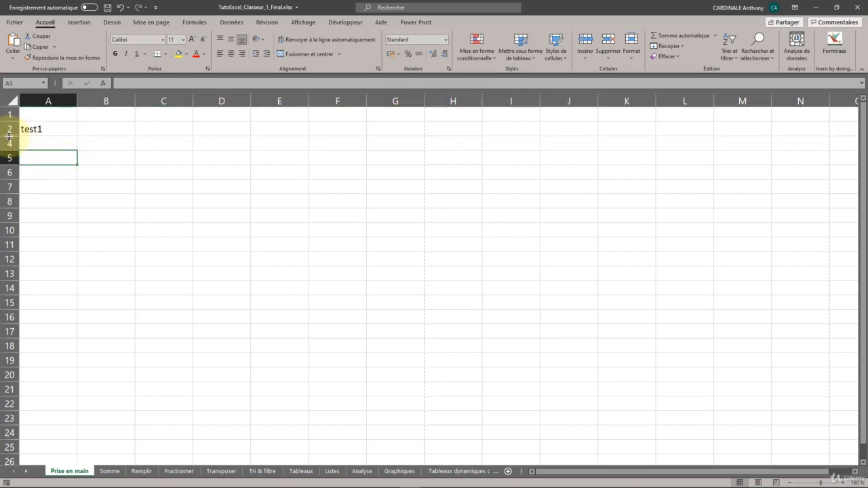
Try to unhide row 3 between rows 2 and 4, and undo the hiding of that row.
left_click(15, 134)
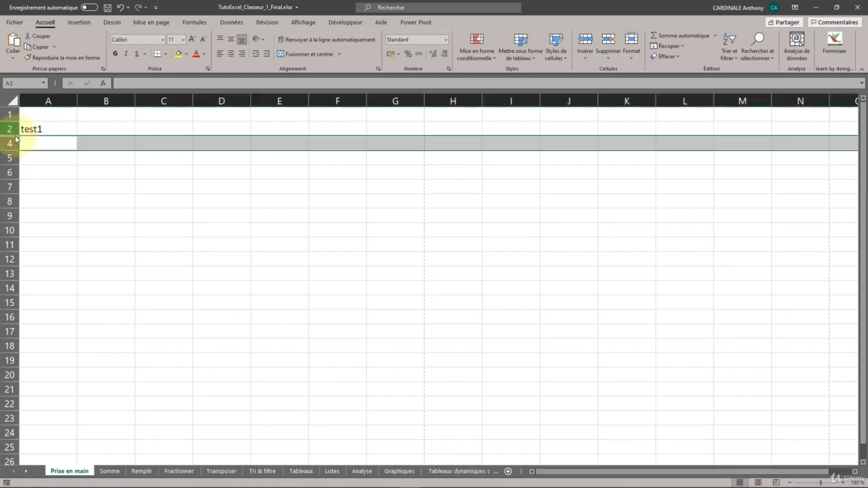
right_click(15, 138)
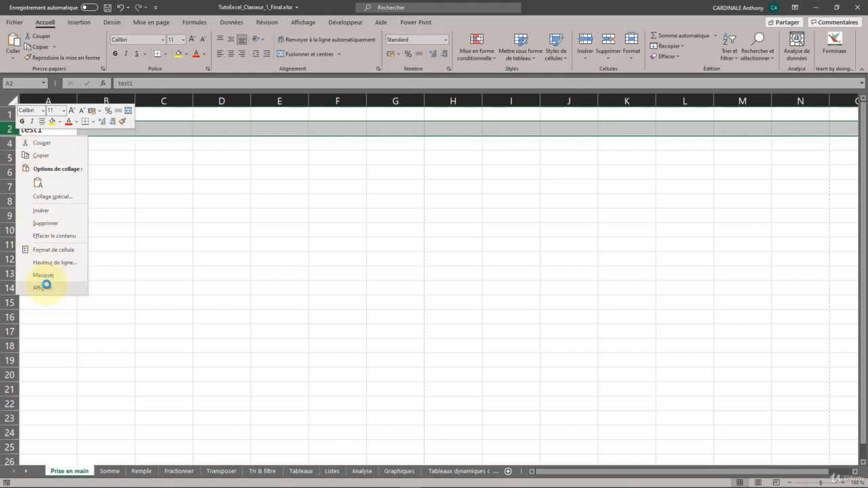
left_click(43, 286)
key("ctrl+z")
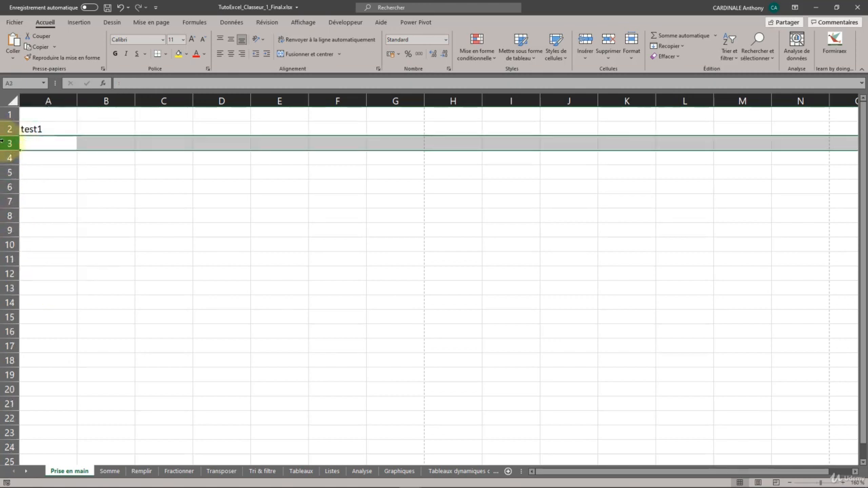
right_click(8, 141)
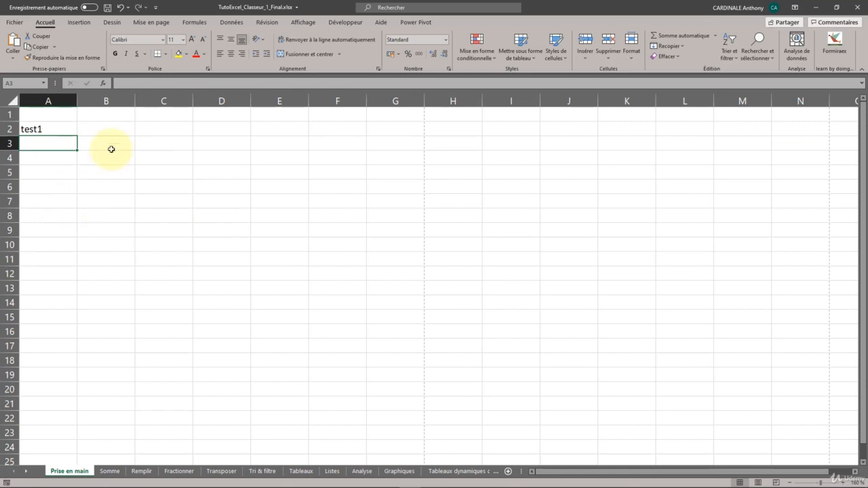
Enter "test3" in cell B2, beside the test1 cell.
left_click(105, 101)
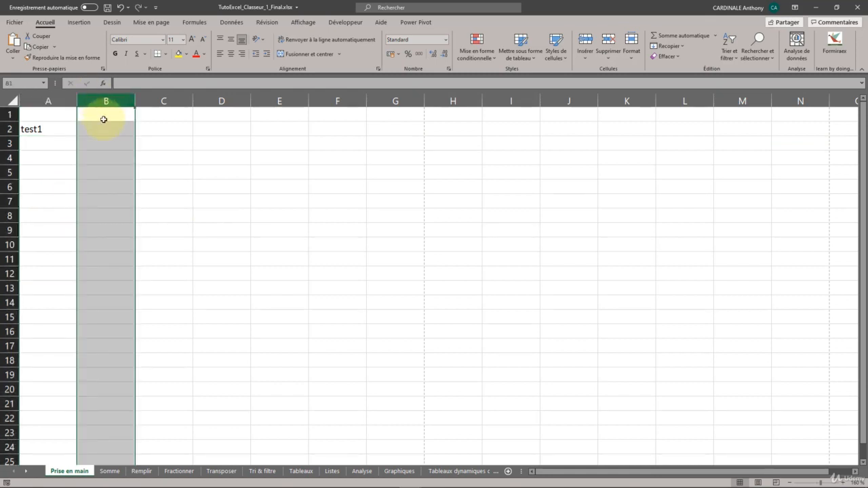
left_click(104, 127)
type("test")
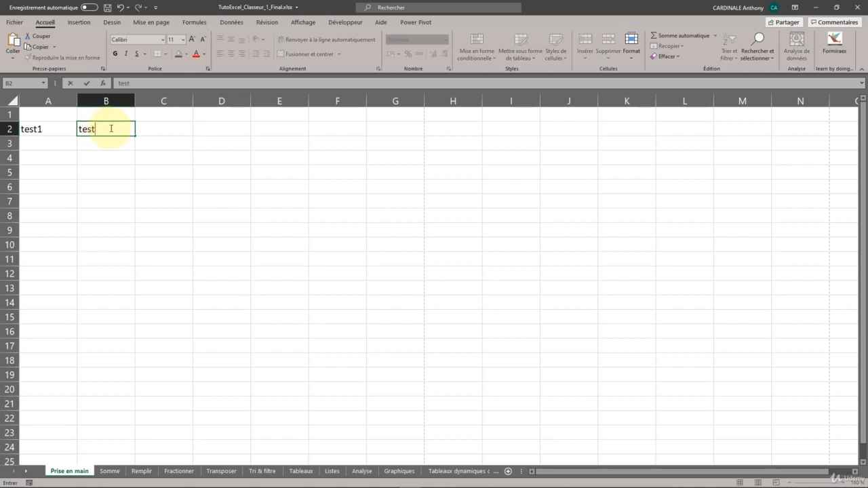
type("3")
left_click(87, 170)
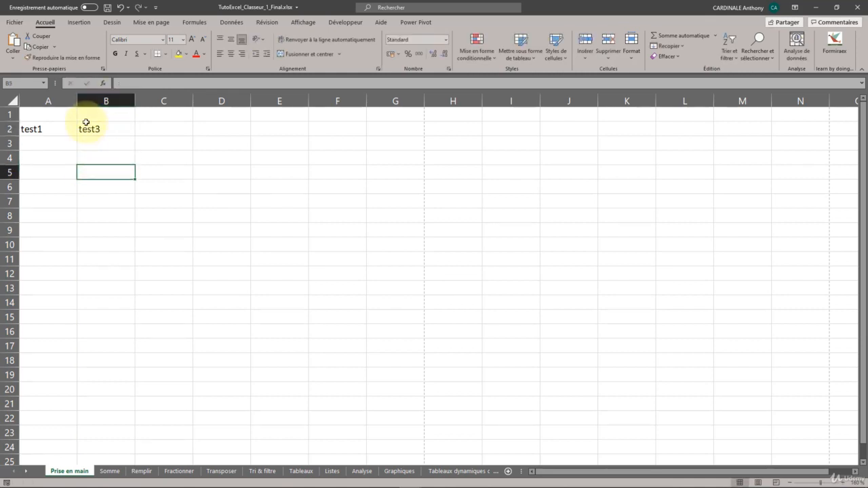
Insert an empty column between the test1 and test3 cells, before column B.
right_click(95, 100)
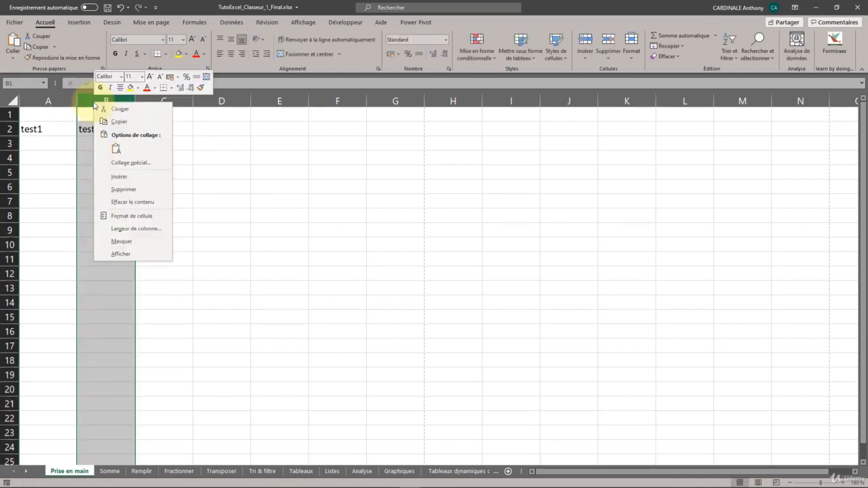
left_click(128, 178)
left_click(164, 132)
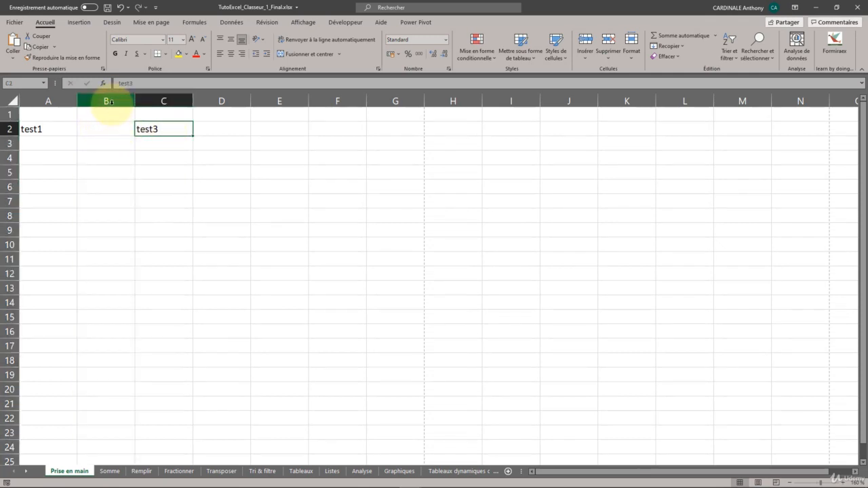
left_click(115, 128)
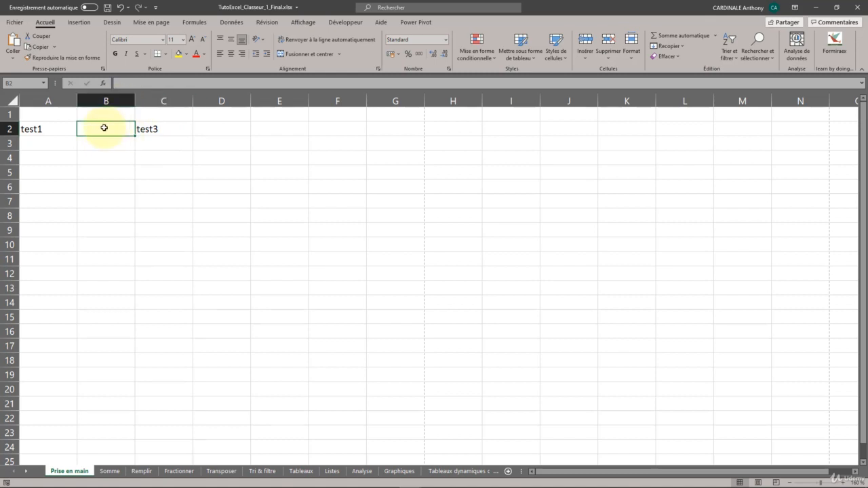
right_click(126, 100)
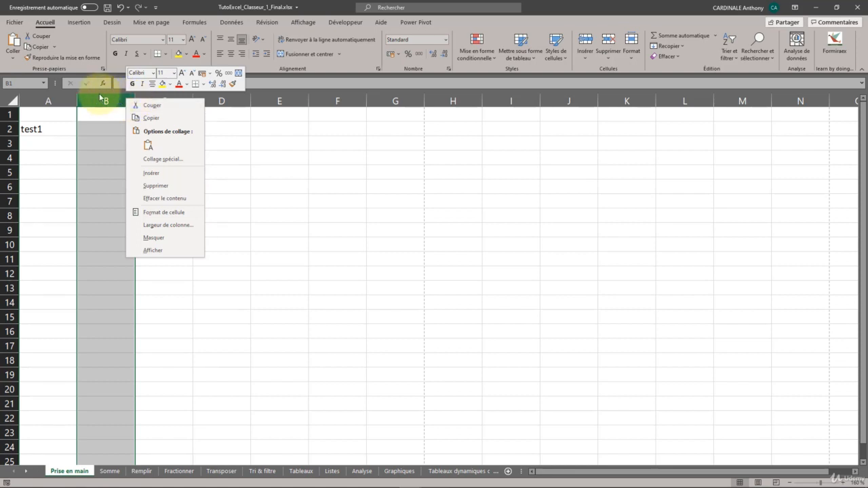
key("Escape")
Add a note to the test3 cell reading "Ceci est une note pour me souvenir que lablabla" and display it.
left_click(183, 133)
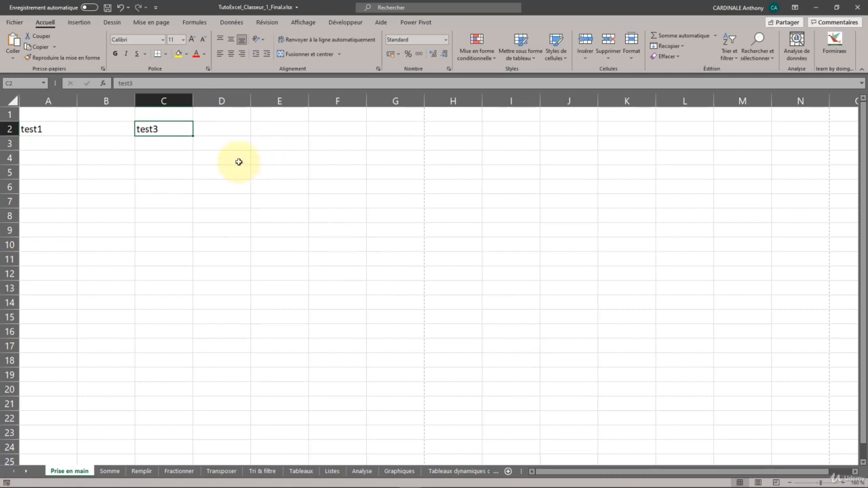
right_click(170, 129)
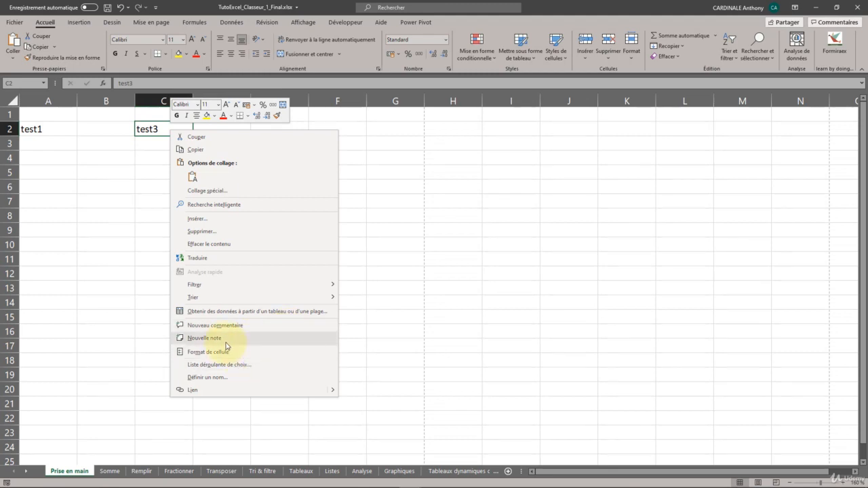
left_click(203, 338)
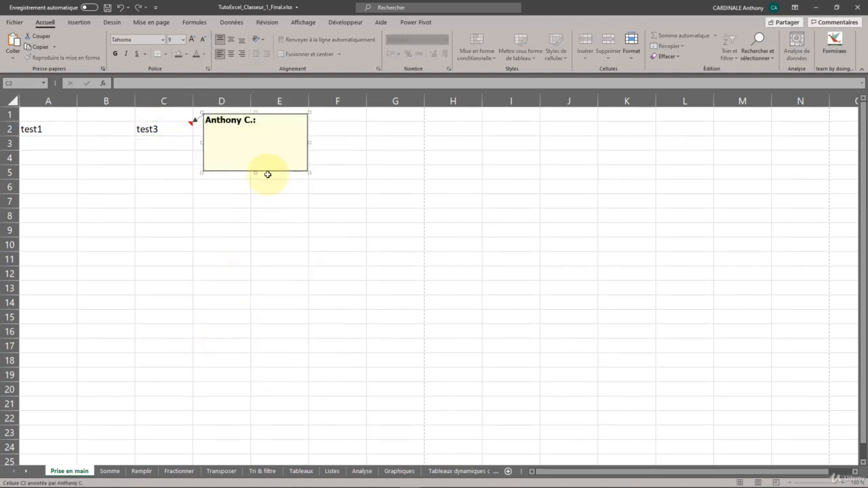
type("C")
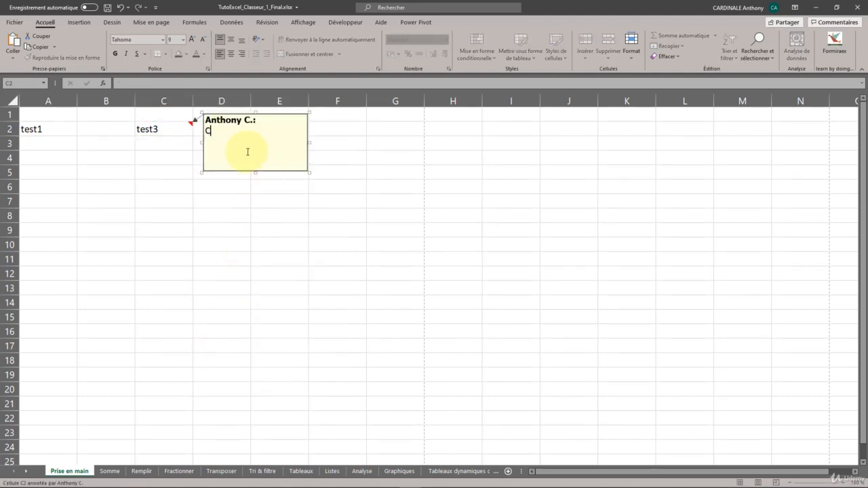
type("eci est une note pour me souvenir que")
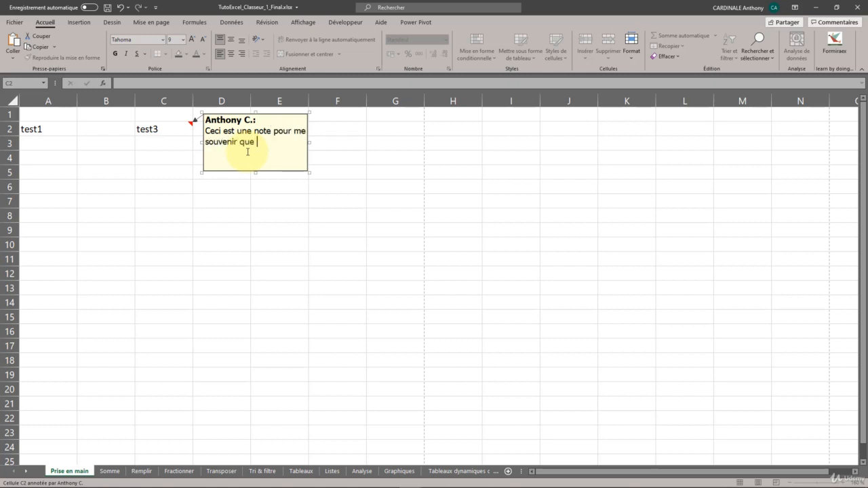
type(" lablabla")
left_click(303, 175)
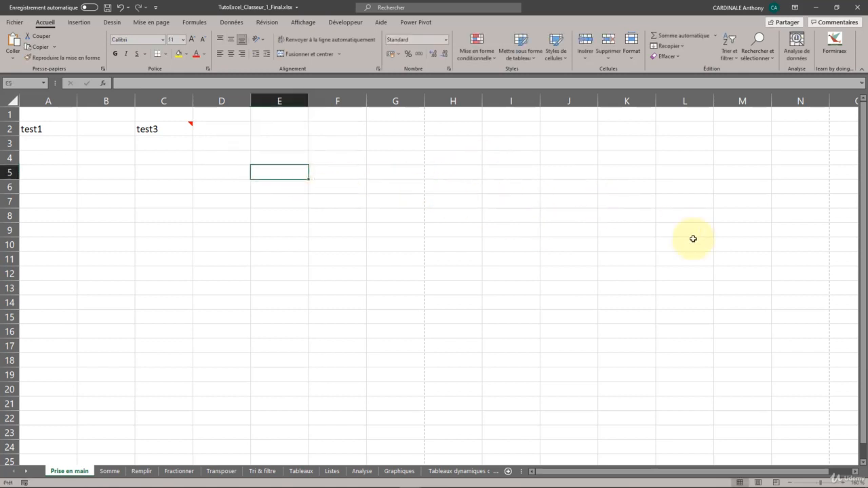
left_click(423, 344)
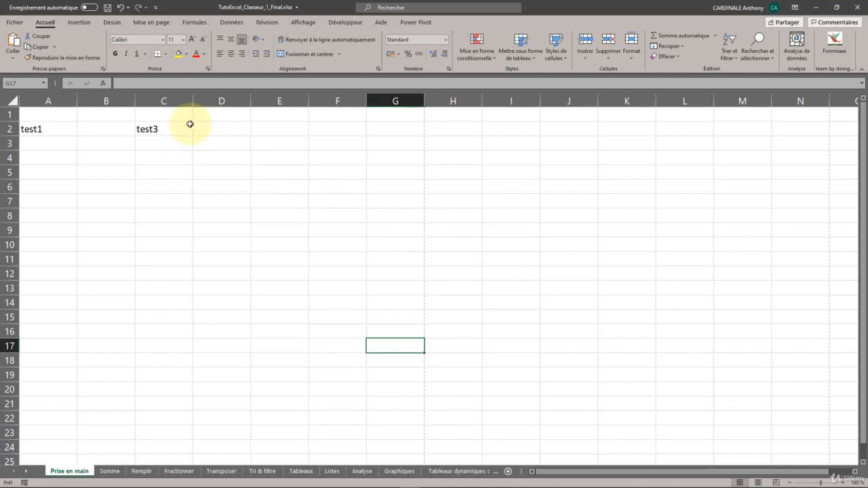
mouse_move(192, 122)
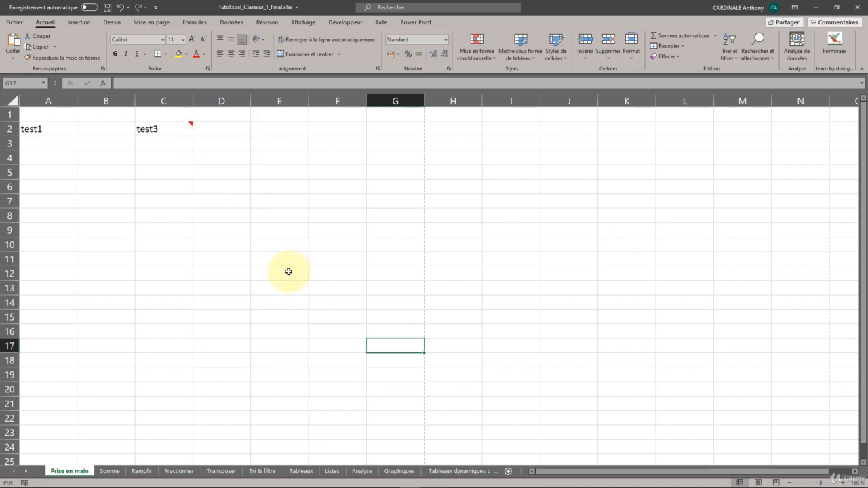
Post a new comment on the test1 cell: "Je ne suis pas d'accord avec toi sur ce point, je pense que .....".
left_click(54, 130)
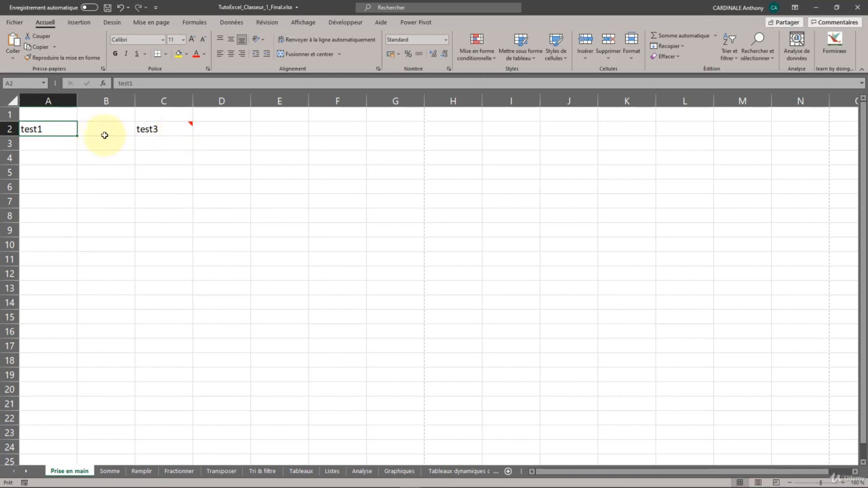
right_click(61, 130)
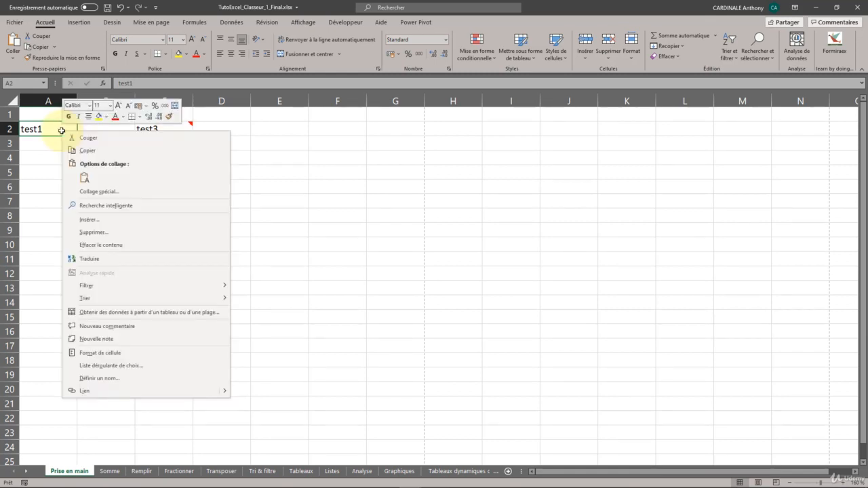
left_click(129, 328)
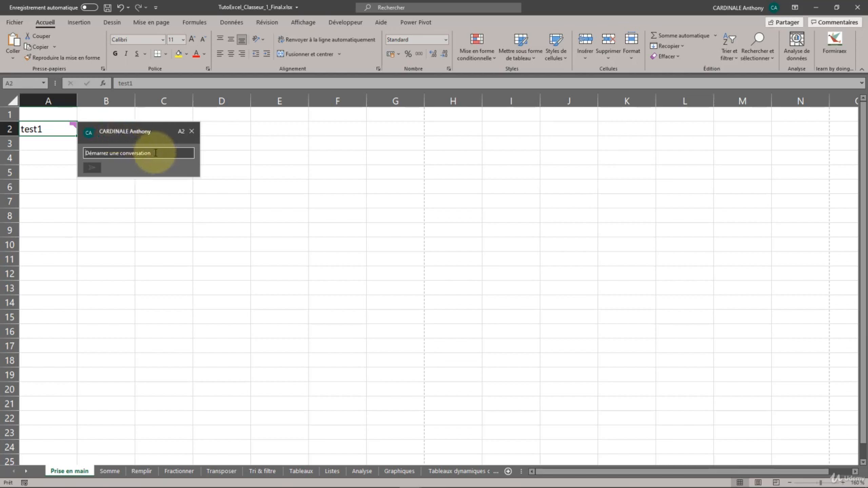
type("Je")
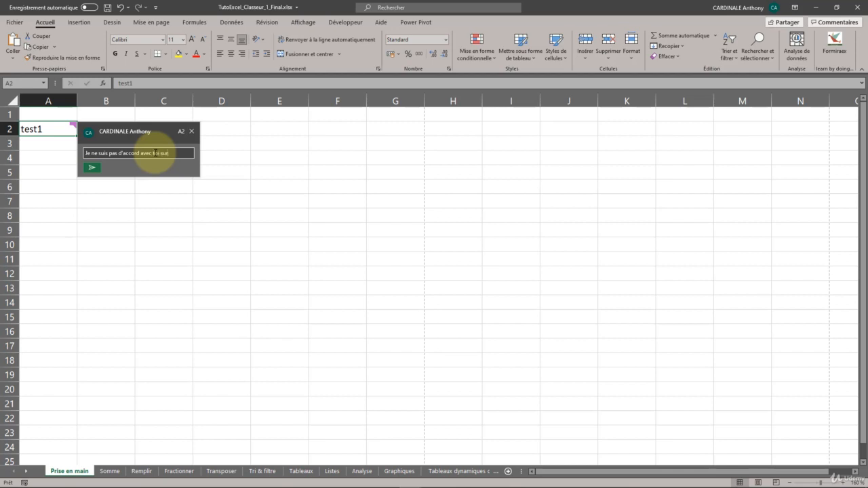
type("je pense que .....")
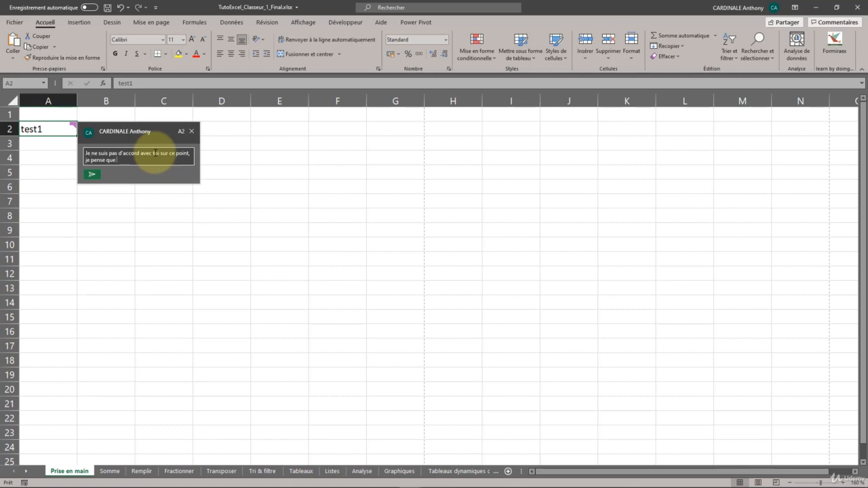
left_click(91, 174)
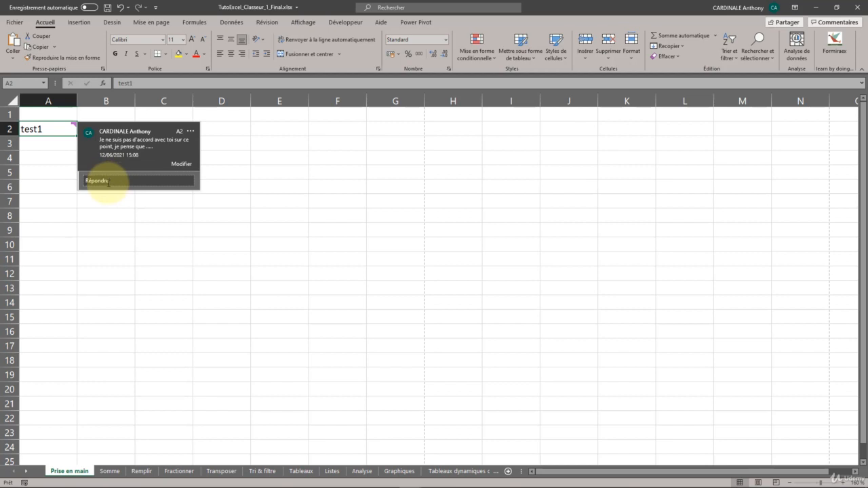
Reply to the test1 cell's comment with "Ok, on en parle demain...".
left_click(98, 179)
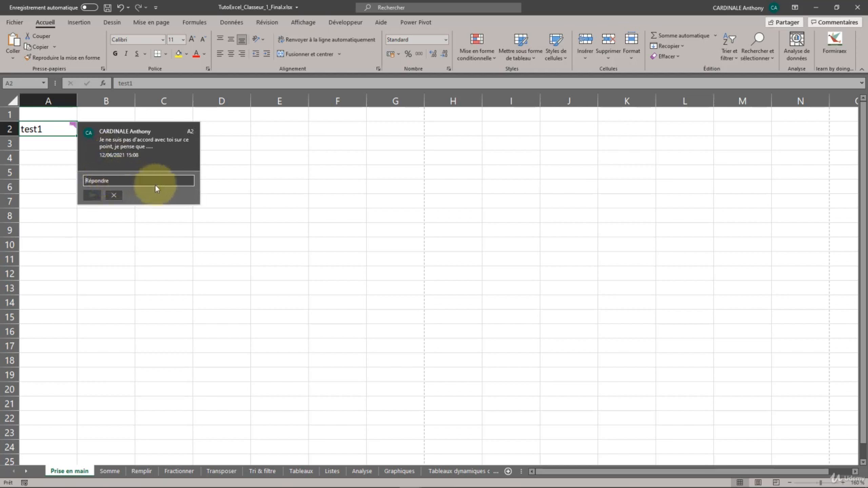
type("D")
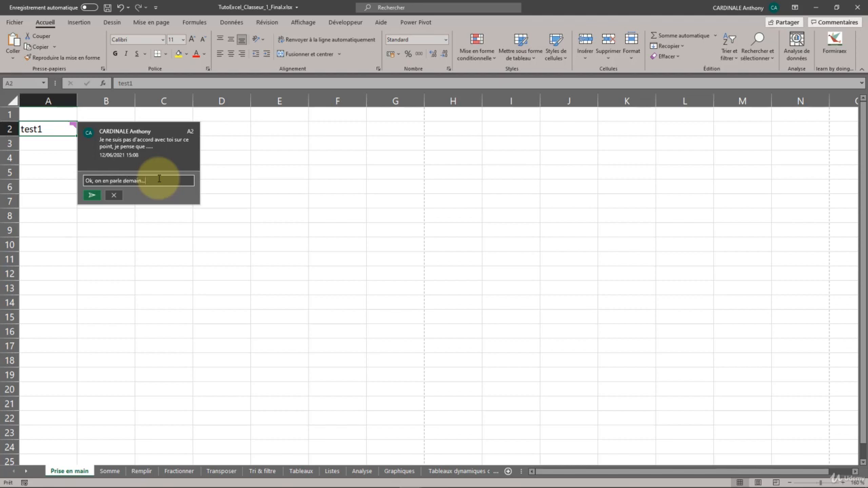
left_click(91, 195)
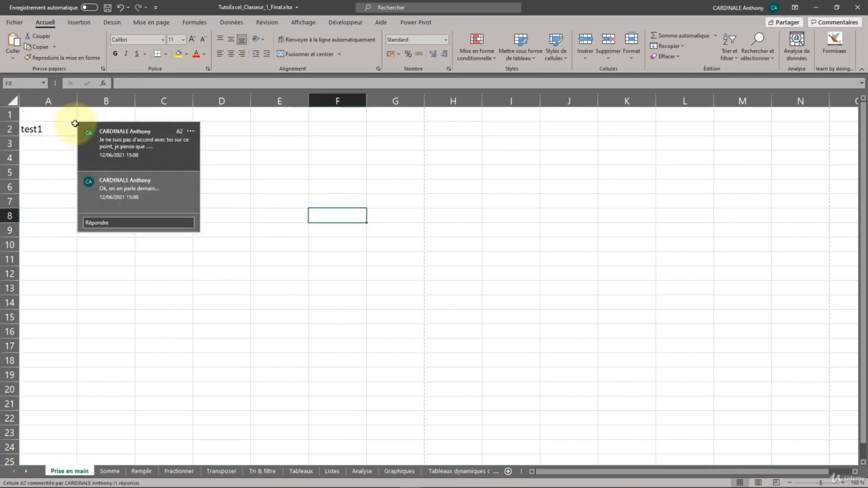
left_click(76, 138)
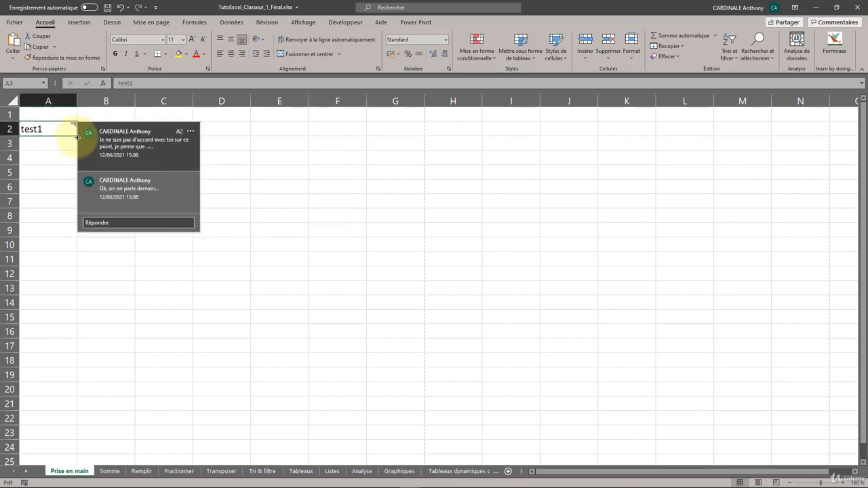
Resolve the comment conversation on the test1 cell and close its thread.
mouse_move(82, 130)
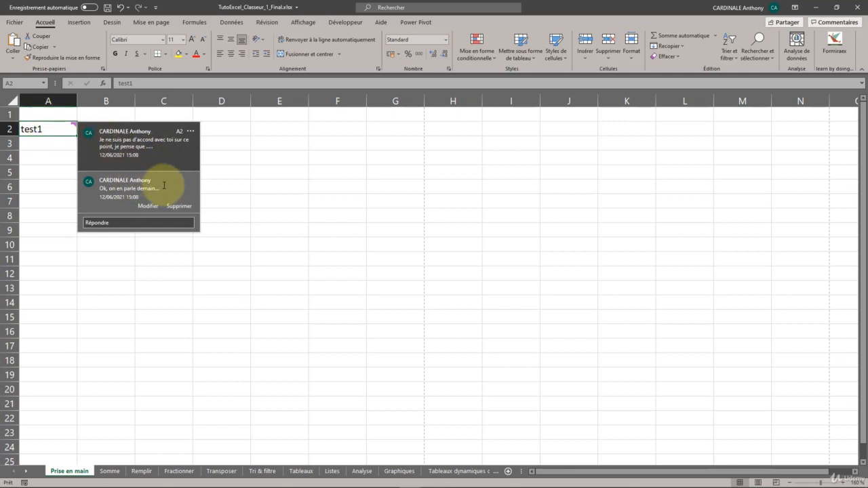
left_click(191, 131)
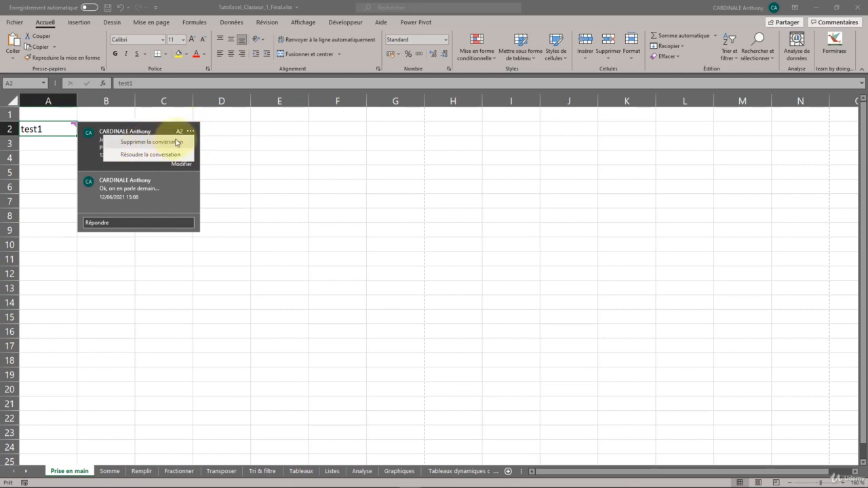
left_click(156, 156)
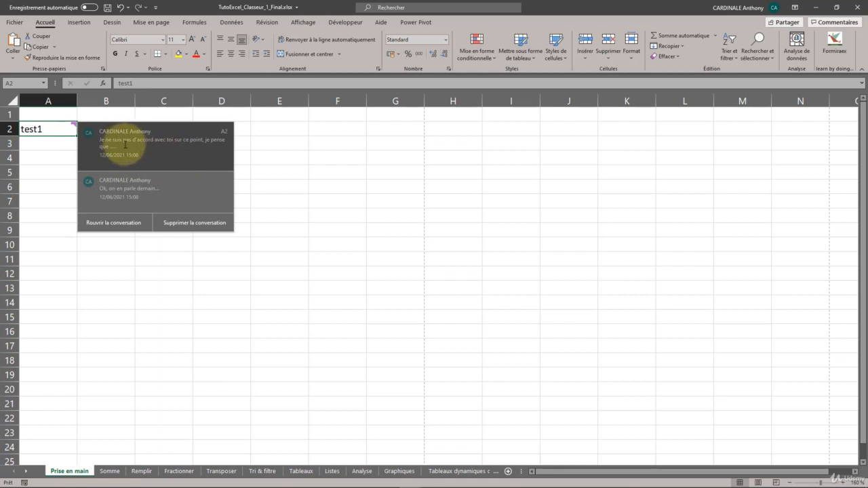
left_click_drag(107, 141, 163, 182)
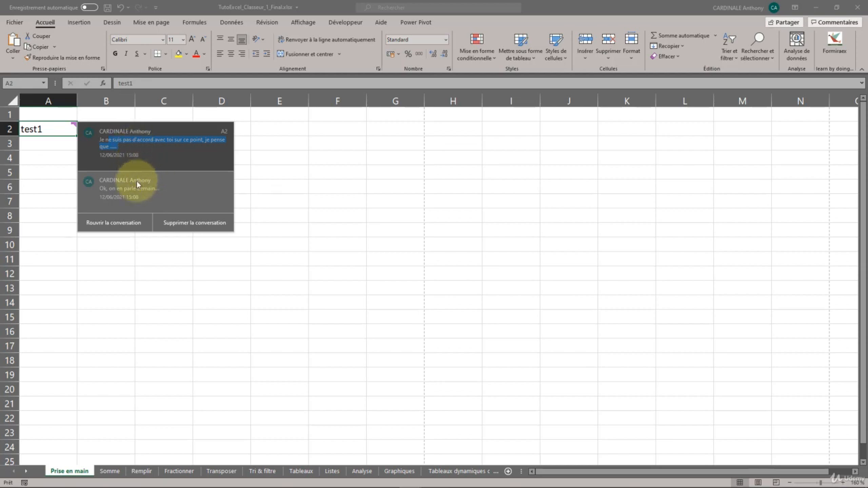
left_click(156, 188)
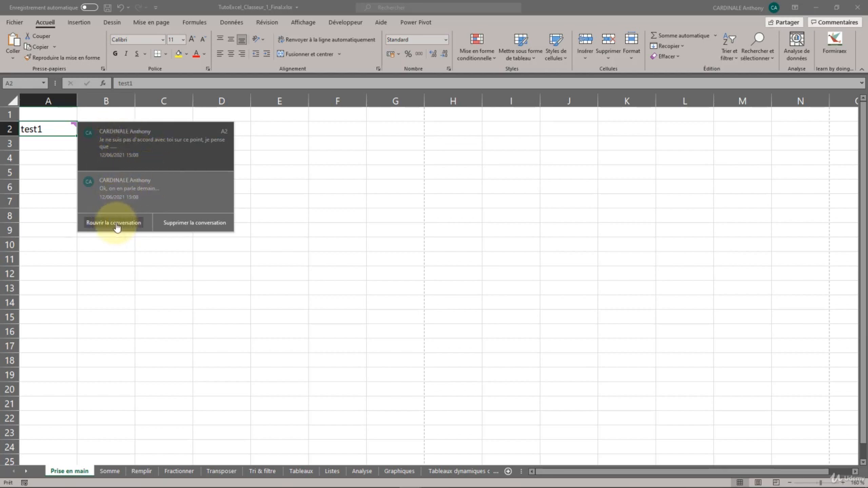
left_click(200, 258)
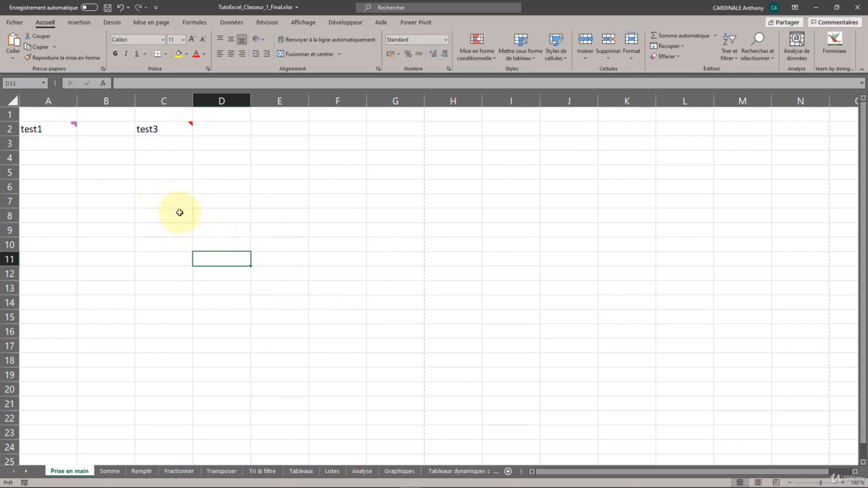
Enter "cliquer ici !" in cell D8.
left_click(231, 212)
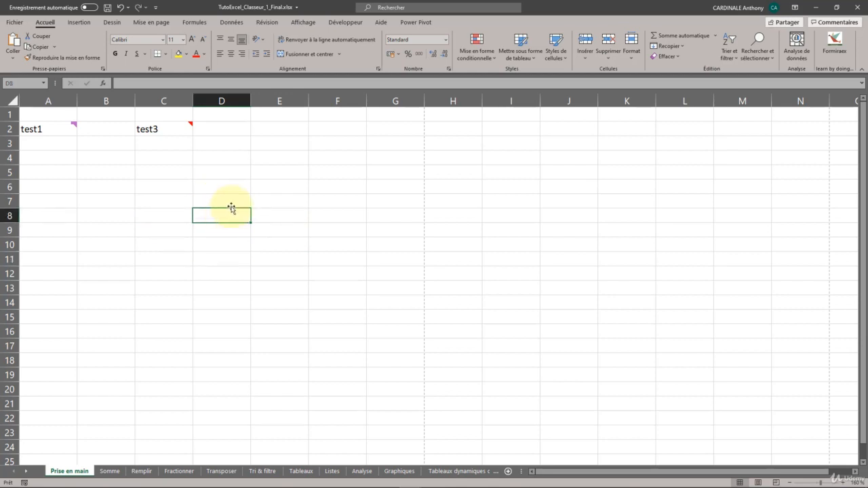
type("cliqu")
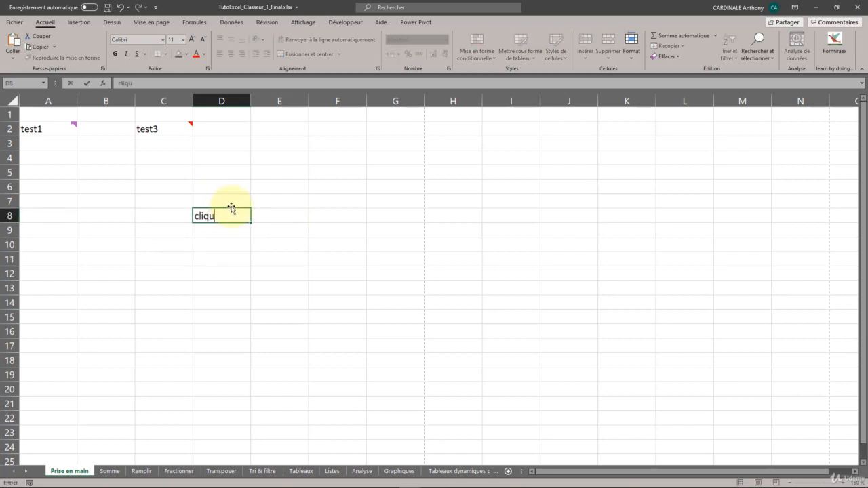
type("er ici !")
left_click(300, 231)
Open the hyperlink insertion dialog for the "cliquer ici !" cell D8 and move it nearer the cell.
left_click(235, 213)
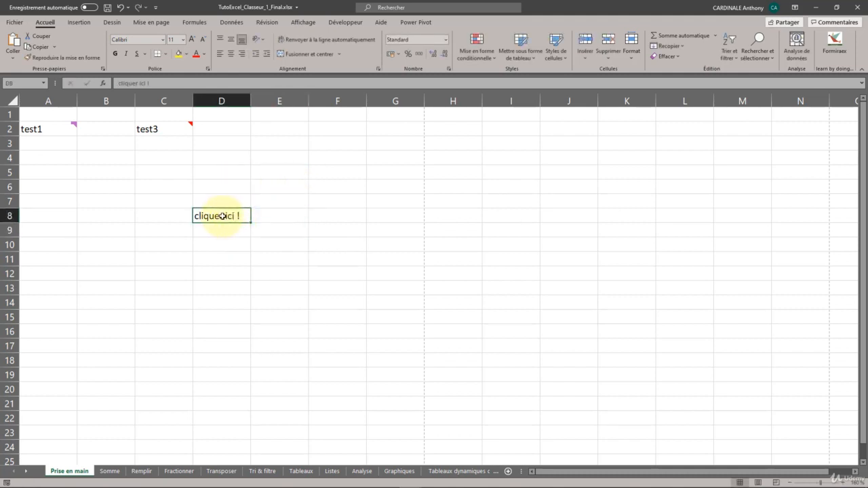
right_click(235, 217)
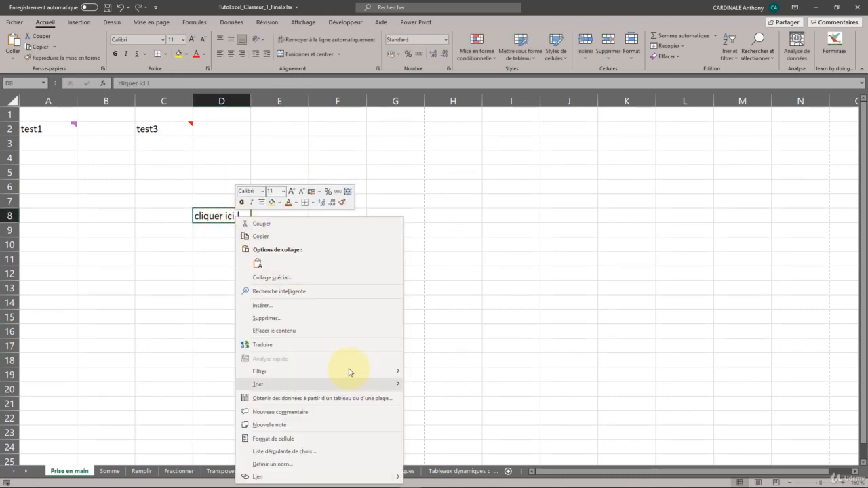
mouse_move(398, 478)
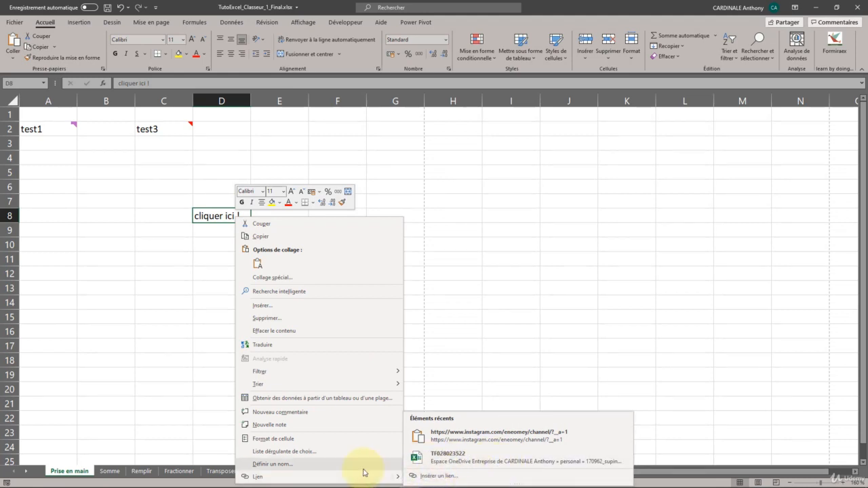
left_click(272, 477)
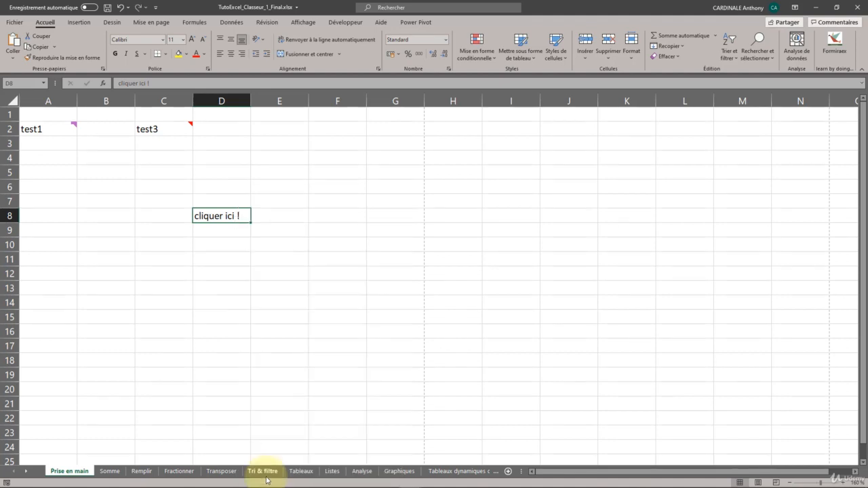
left_click_drag(612, 147, 451, 185)
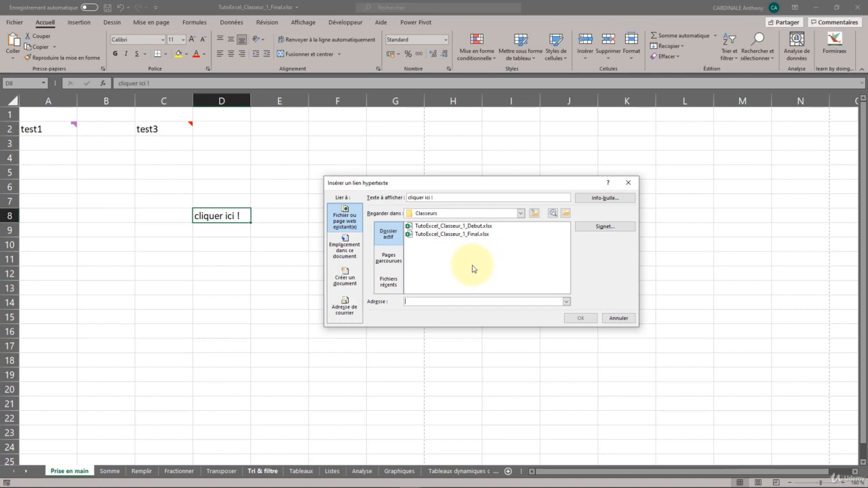
Examine the hyperlink options for a place in this document, a new document and an e-mail address.
left_click(357, 252)
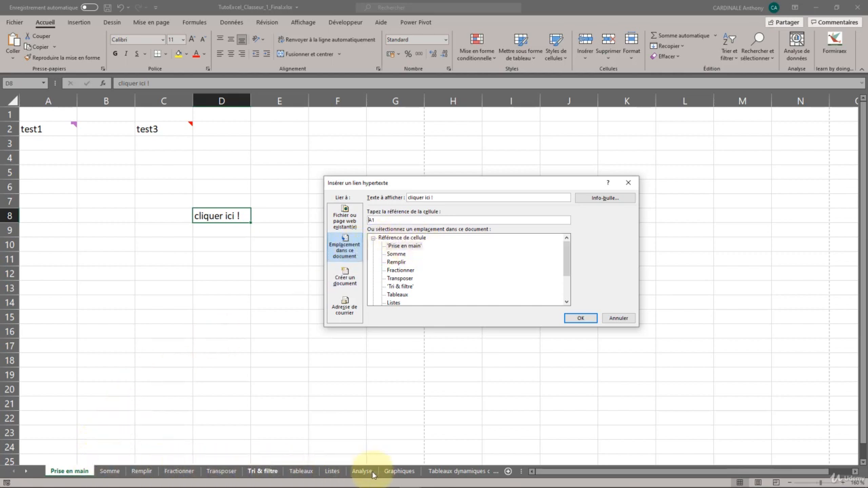
mouse_move(566, 252)
left_mouse_down()
mouse_move(564, 290)
mouse_move(565, 246)
left_mouse_up()
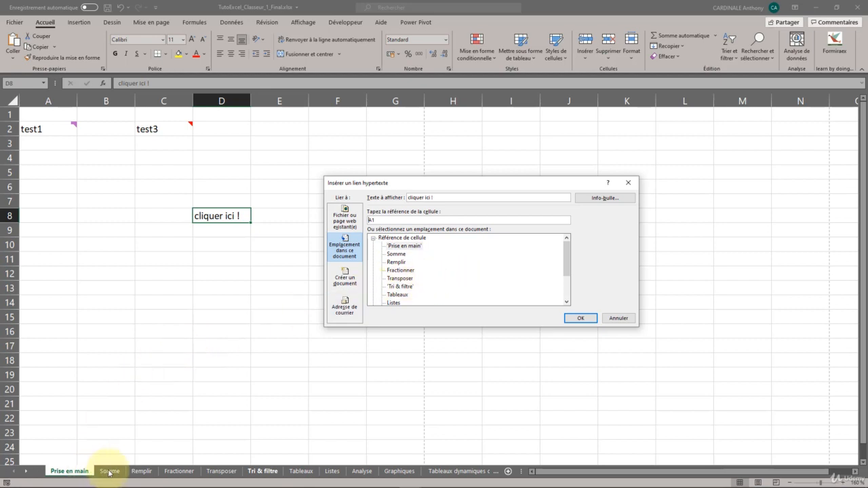
left_click(403, 255)
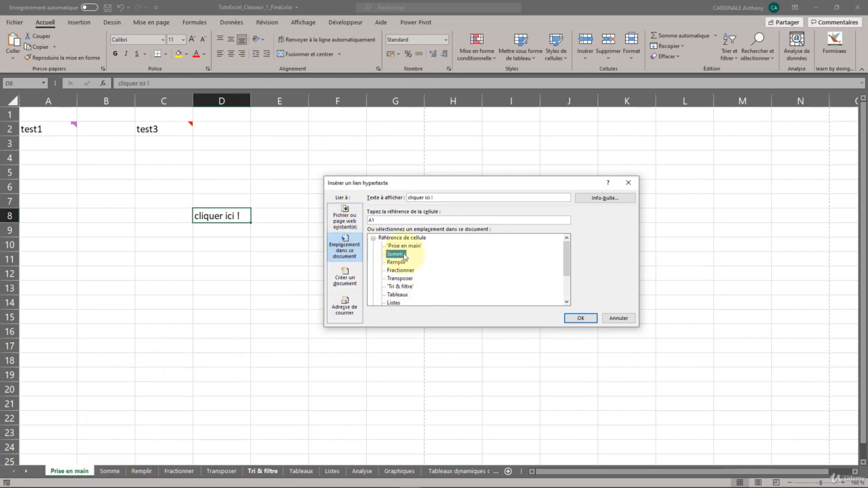
left_click_drag(384, 220, 370, 220)
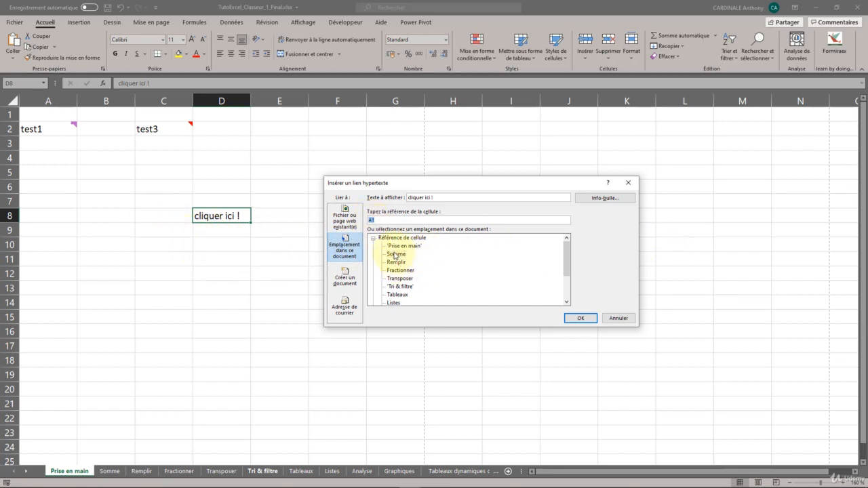
left_click(353, 281)
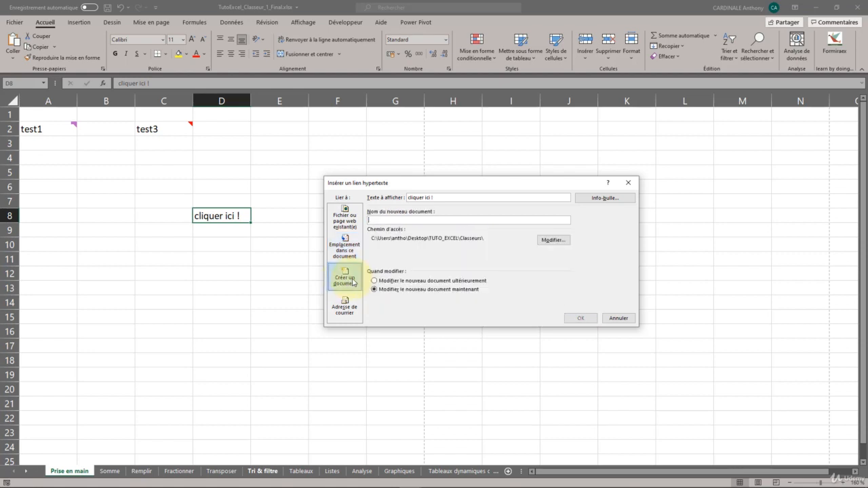
left_click(353, 313)
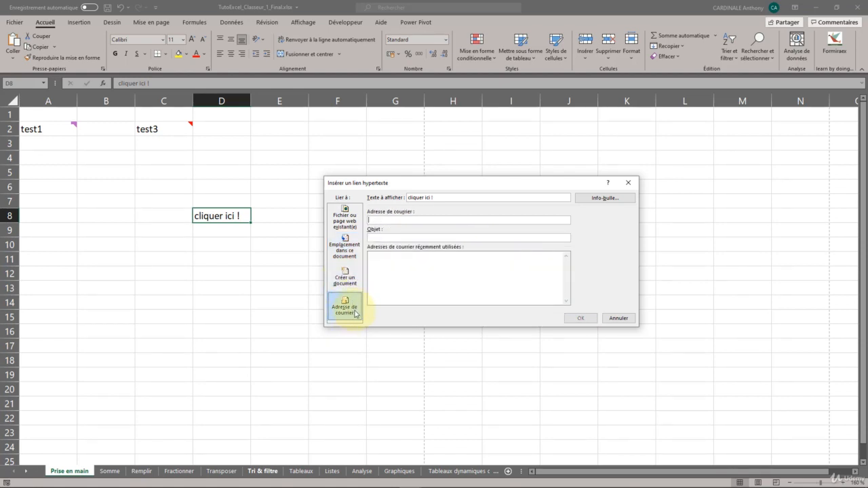
left_click(345, 220)
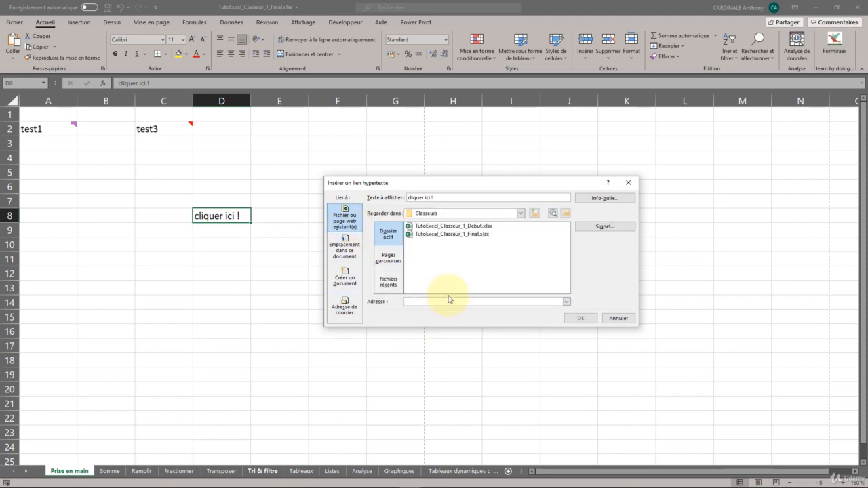
type("http://google.fr")
left_click(582, 318)
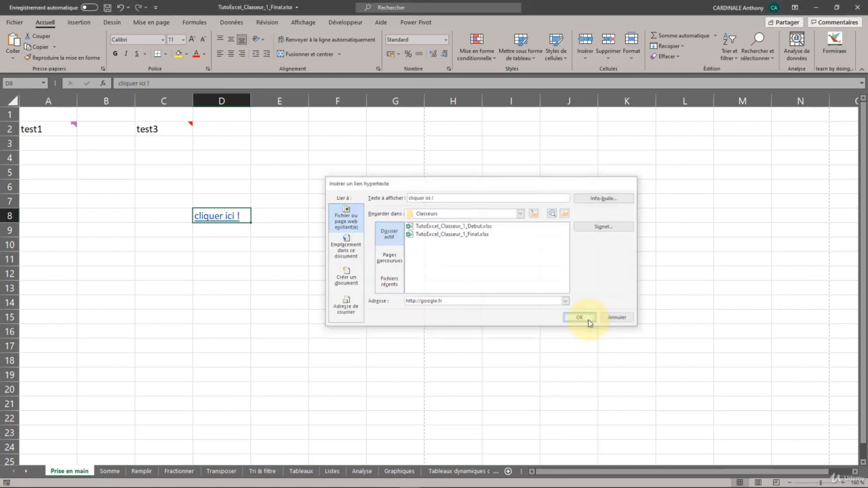
Follow the hyperlink in cell D8 to test it in the browser, and return to the Excel workbook.
left_click(202, 257)
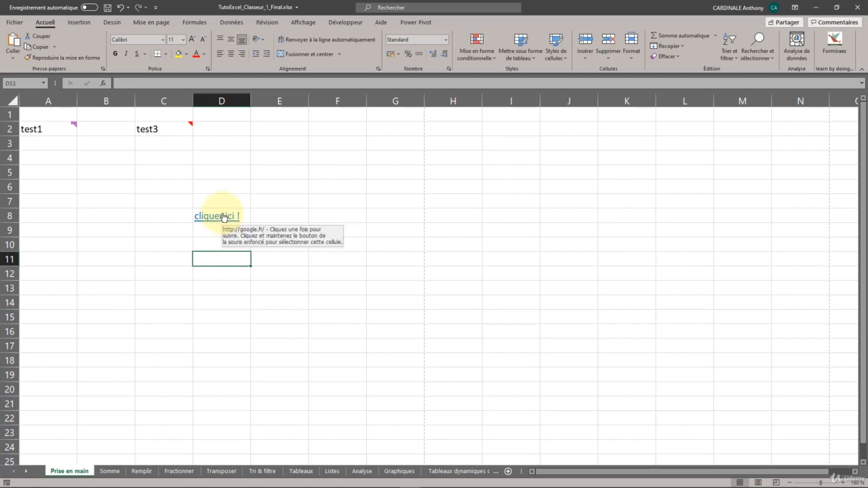
left_click(212, 217)
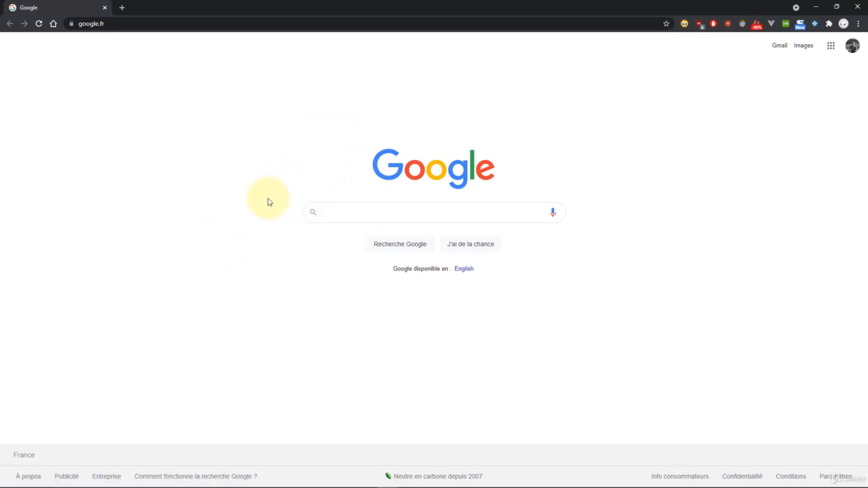
key("alt+Tab")
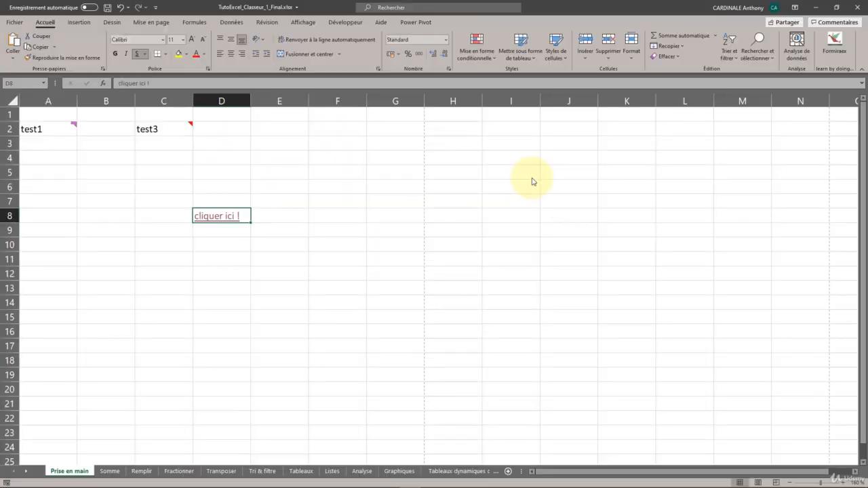
left_click(264, 222)
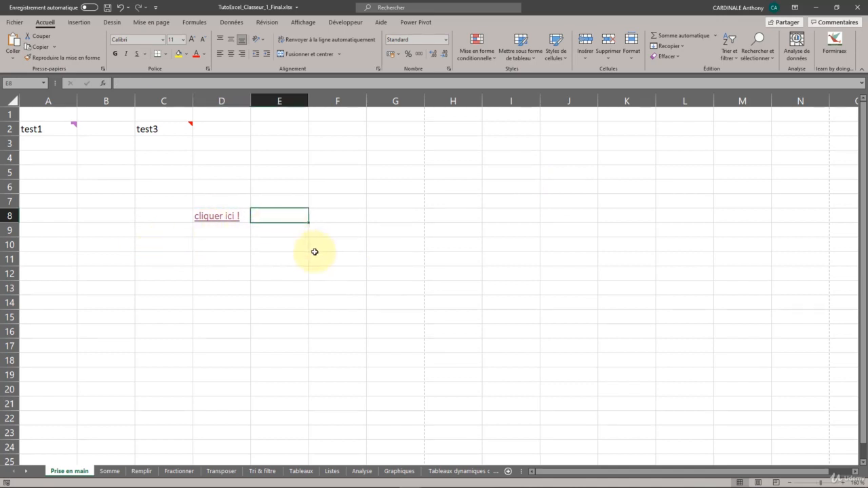
Enter "Ceci est un titre" in cell C11.
left_click(161, 260)
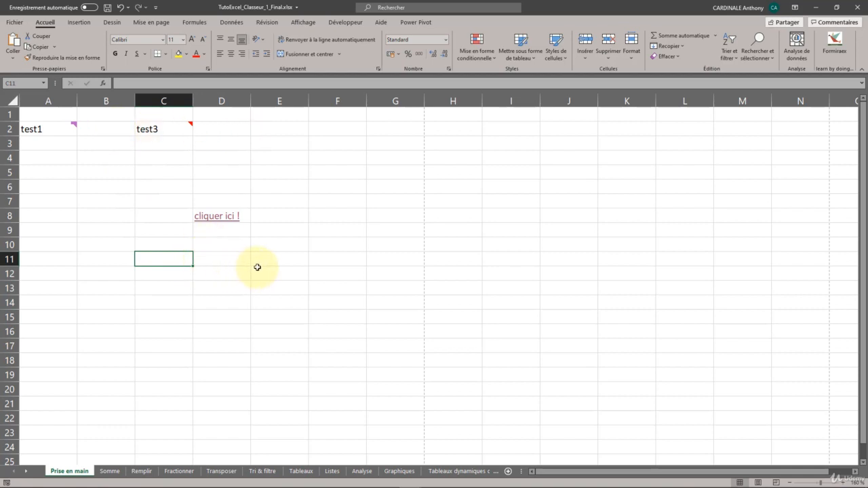
type("Ceci est un")
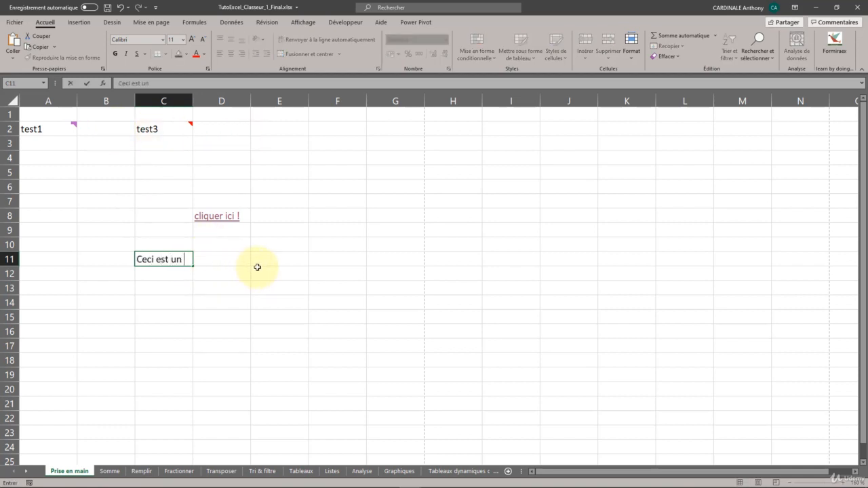
type(" titre")
key("Return")
Format the title in cell C11 as bold with font size 20.
left_click(163, 259)
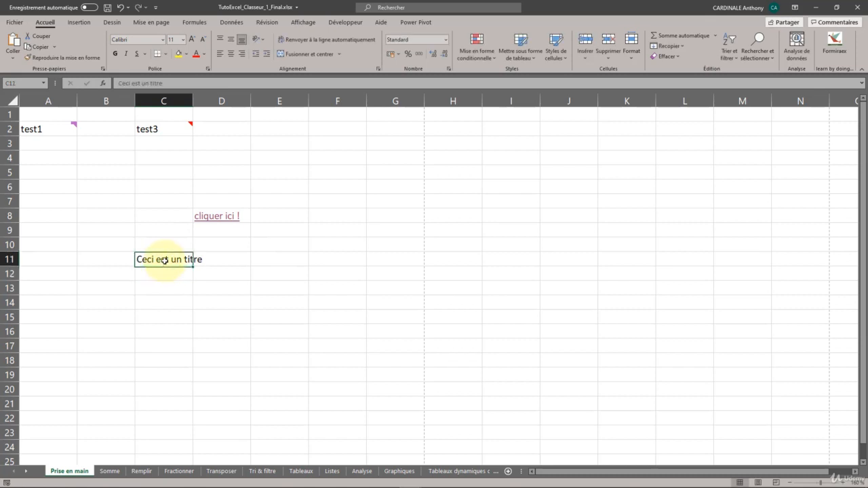
left_click(183, 39)
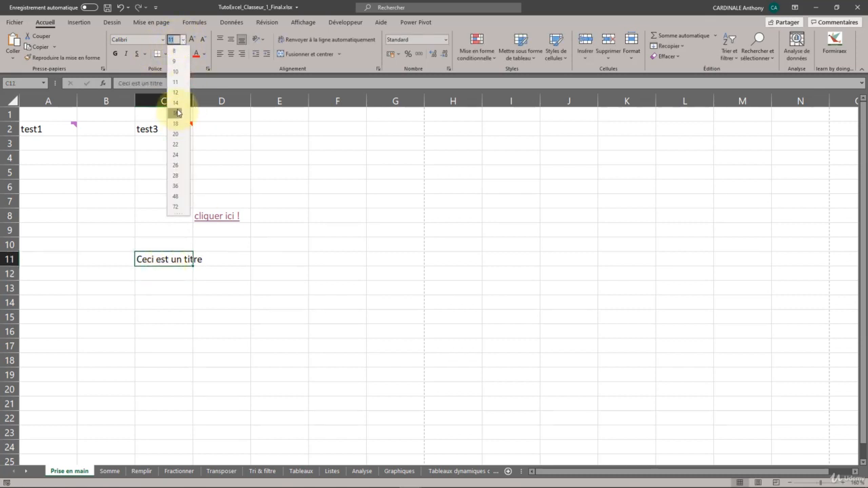
left_click(177, 112)
left_click(115, 54)
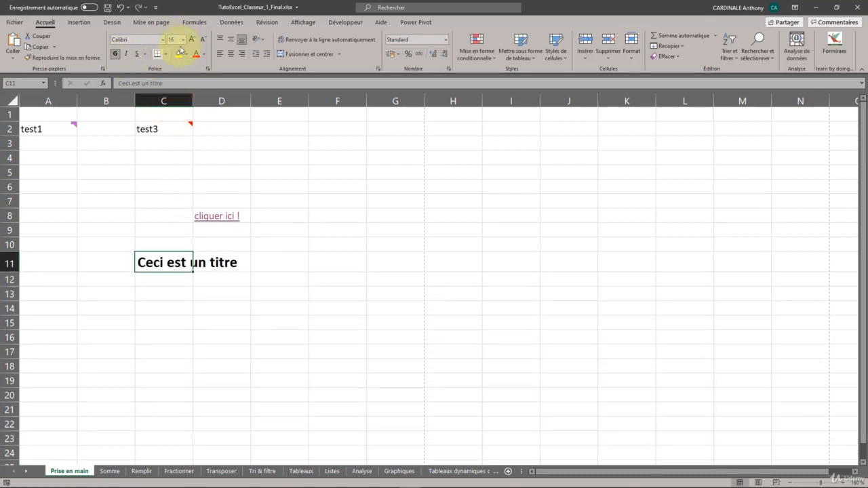
left_click(184, 39)
left_click(177, 131)
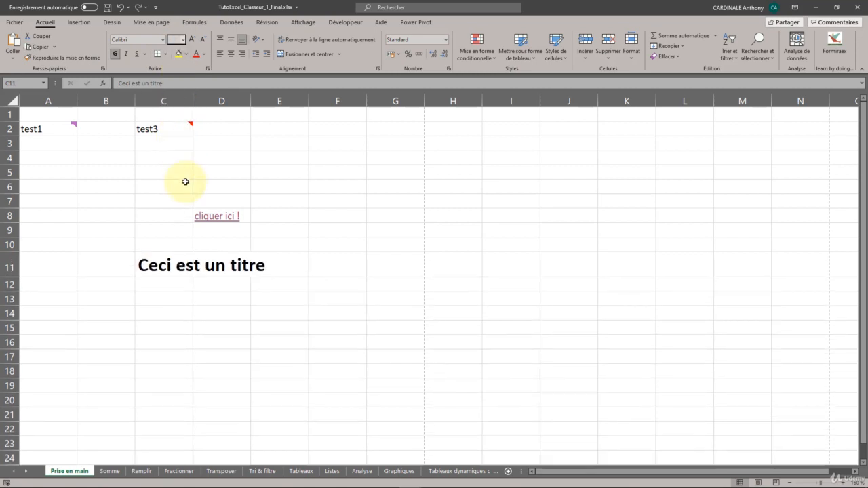
left_click(231, 310)
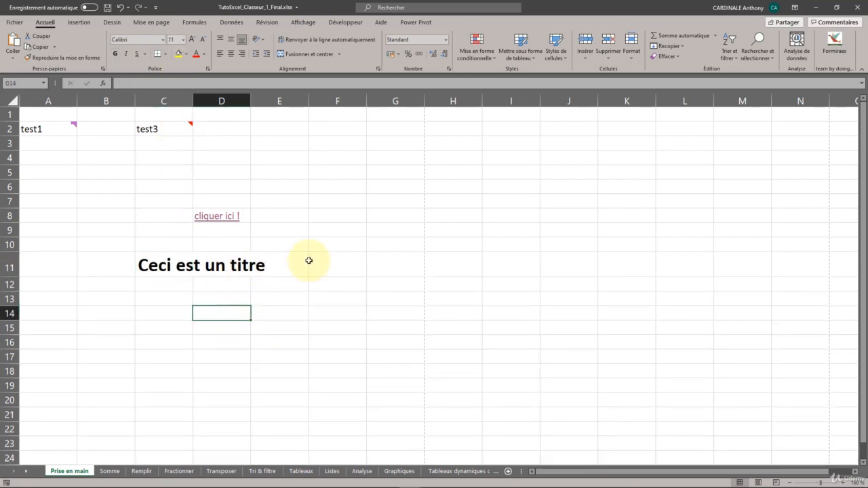
Examine which cells of row 11 the title text spreads across and which one actually contains it.
left_click(219, 263)
left_click(269, 268)
key("Left")
key("Left")
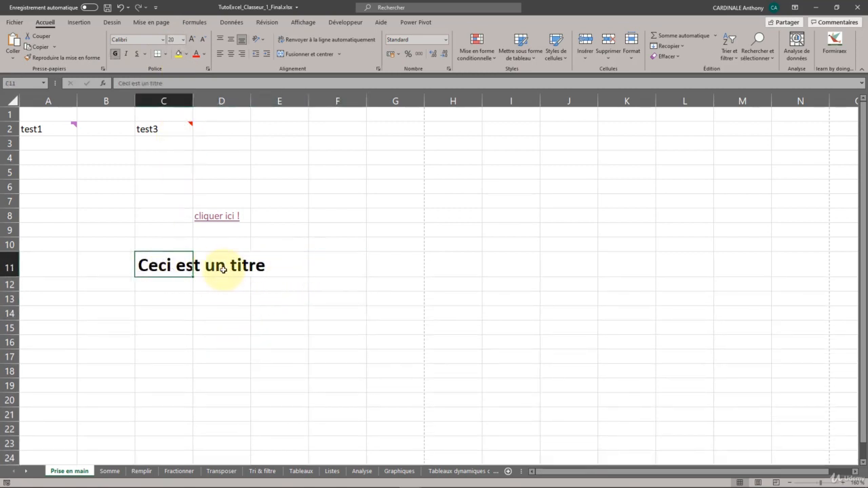
key("Right")
key("Right")
key("Left")
key("Left")
key("Right")
key("Right")
key("Left")
key("Left")
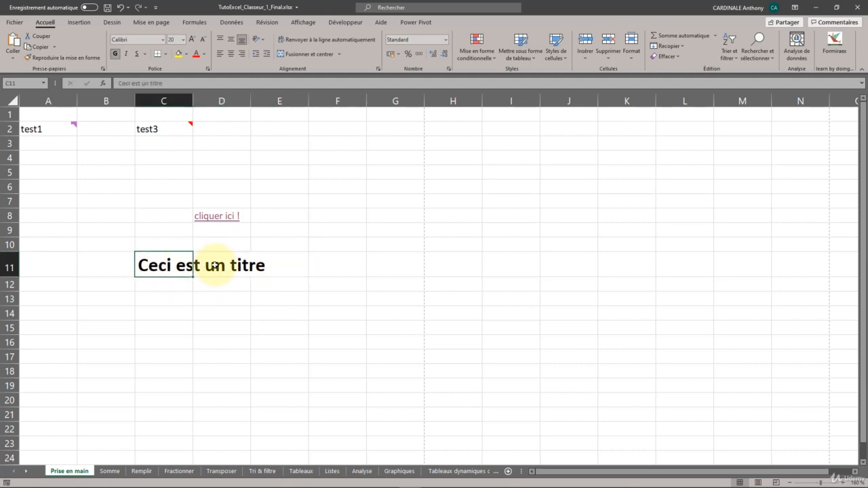
left_click(291, 270)
left_click(155, 266)
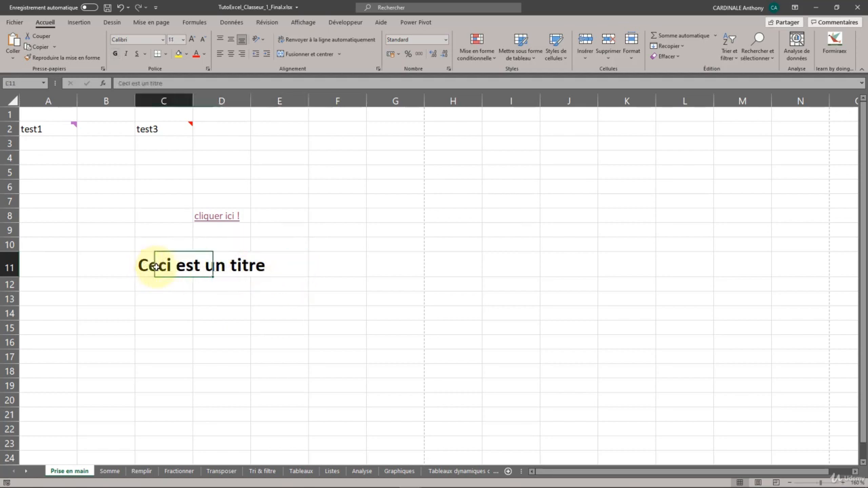
left_click(280, 269)
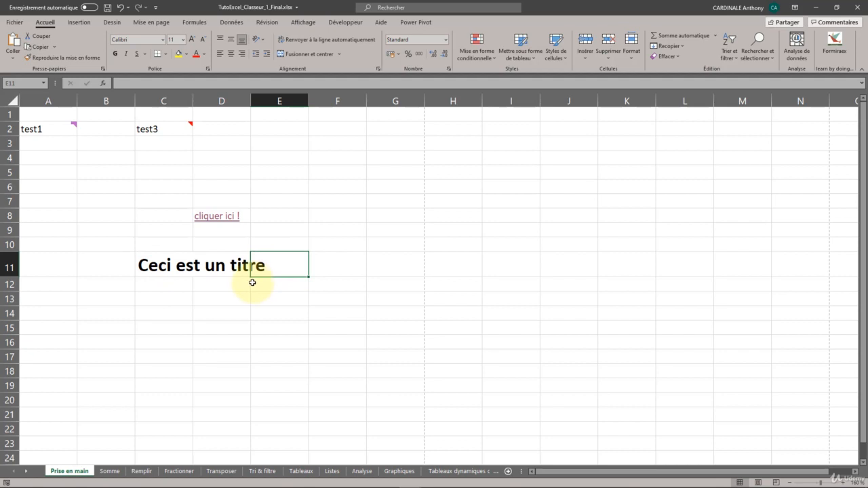
left_click(186, 271)
left_click(189, 284)
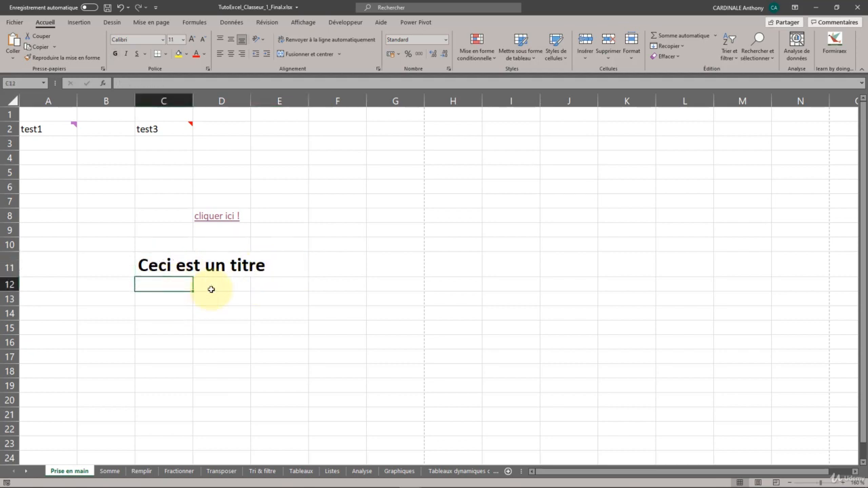
Fill the range C11:E12 with the recently used green and make its text white and bold.
left_click_drag(289, 287, 162, 264)
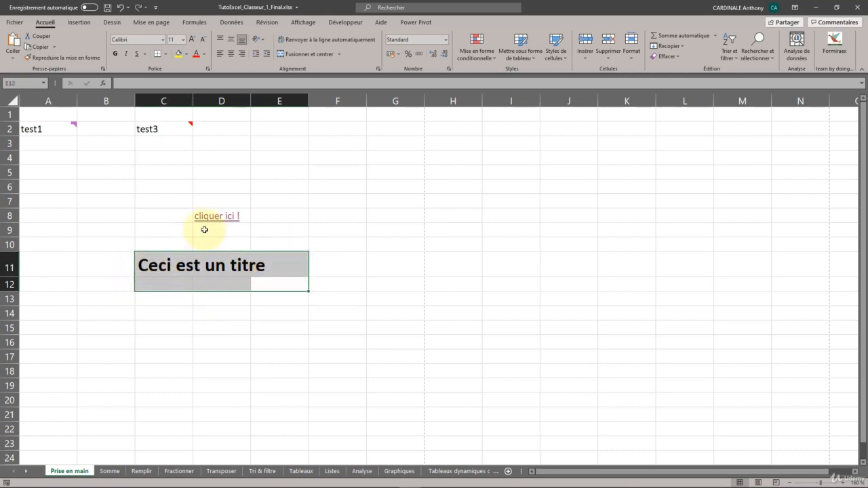
left_click(203, 54)
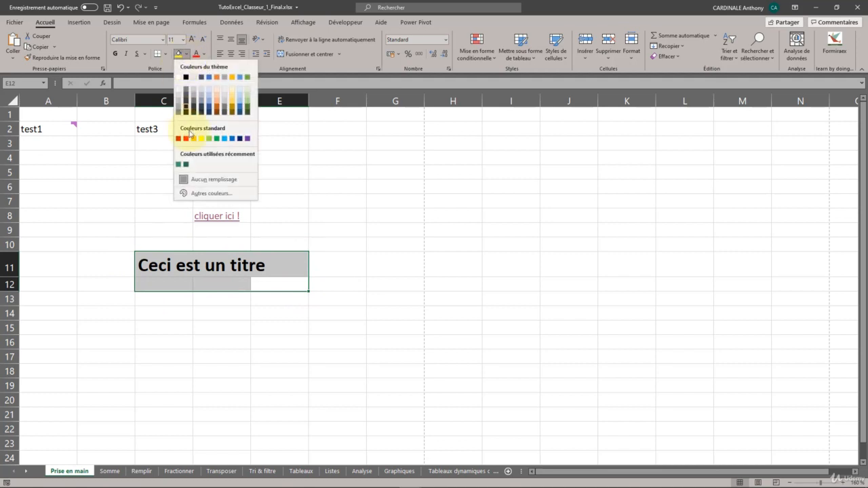
left_click(178, 167)
left_click(204, 54)
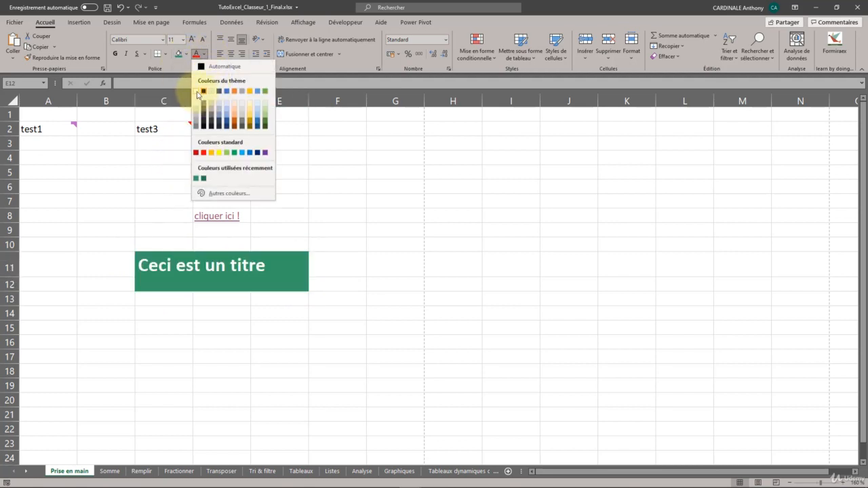
left_click(198, 91)
left_click(114, 53)
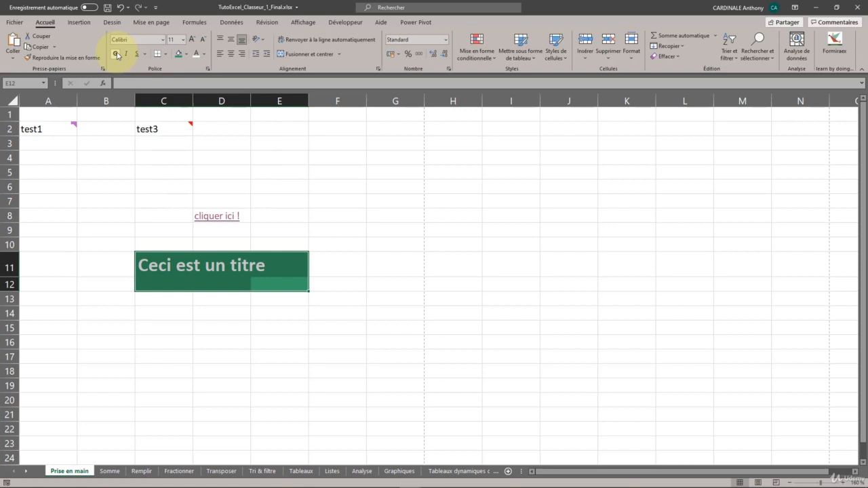
Merge and centre the range C11:E12, and centre the title vertically within it.
left_click(339, 54)
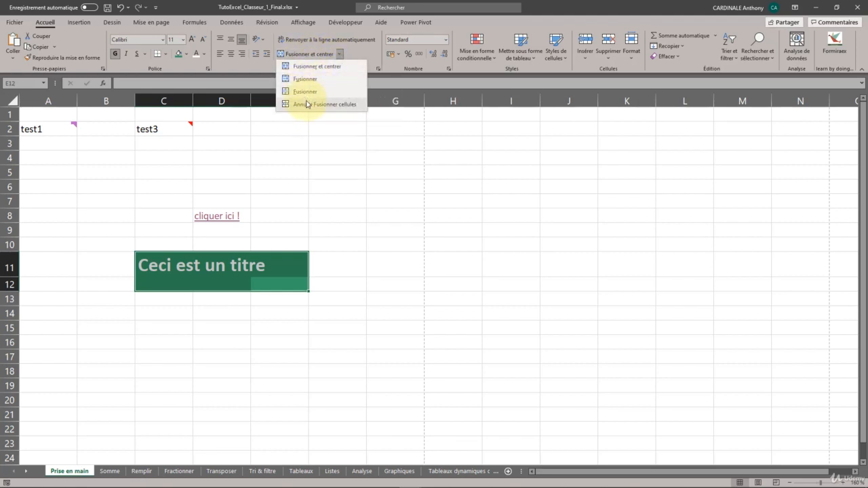
left_click(293, 53)
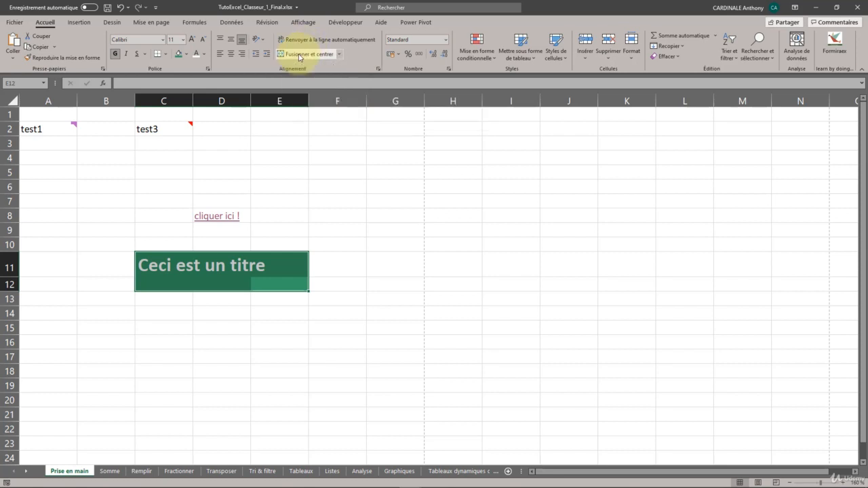
left_click(299, 55)
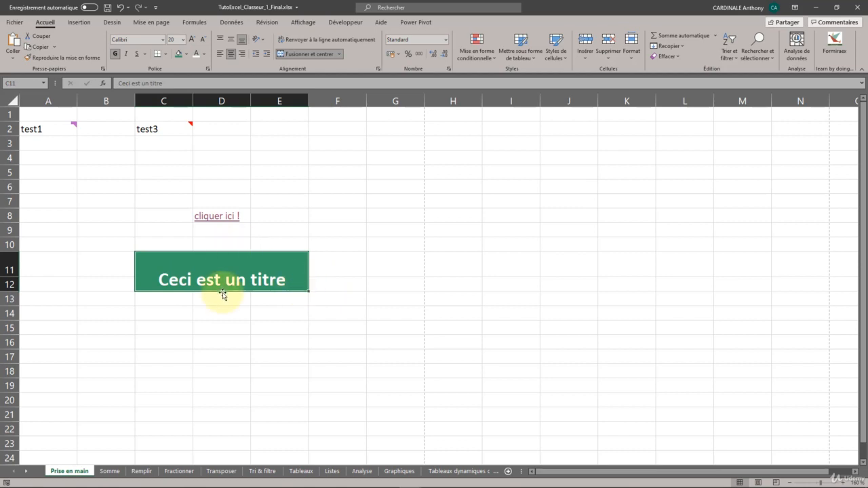
left_click(231, 40)
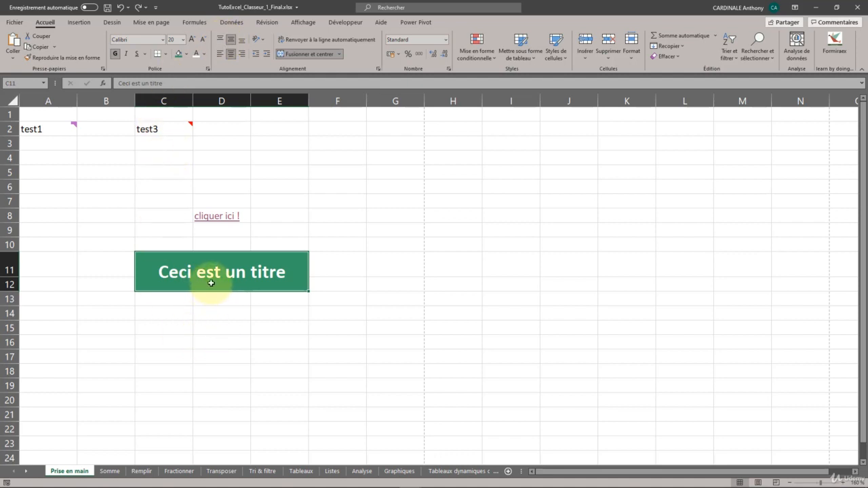
Examine how the merged title block C11:E12 behaves as a single cell compared with the surrounding cells.
left_click(205, 326)
left_click(177, 274)
left_click(257, 338)
left_click(216, 285)
left_click(219, 296)
left_click(217, 285)
left_click(284, 323)
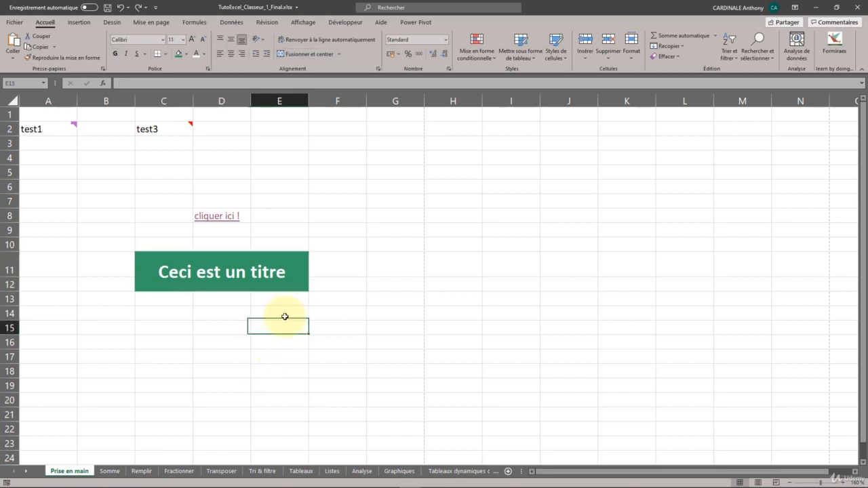
left_click(280, 273)
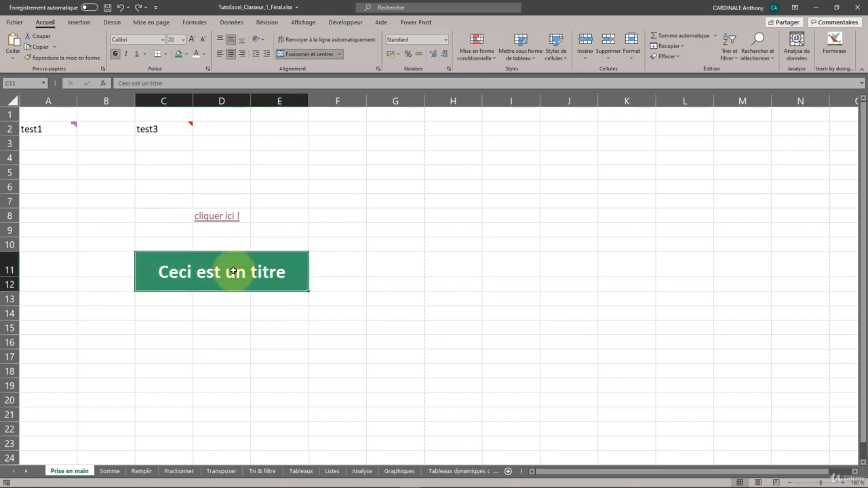
left_click(322, 271)
left_click(251, 267)
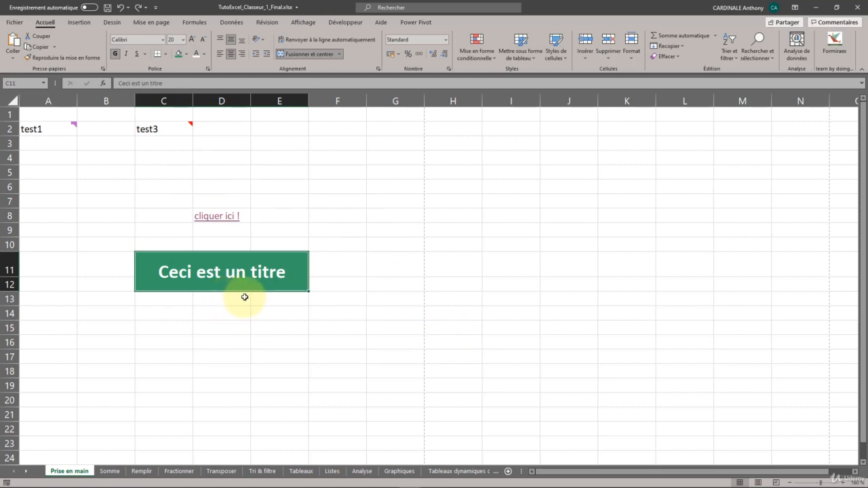
Try rotating the merged title's text counterclockwise and restore its horizontal orientation.
left_click(262, 41)
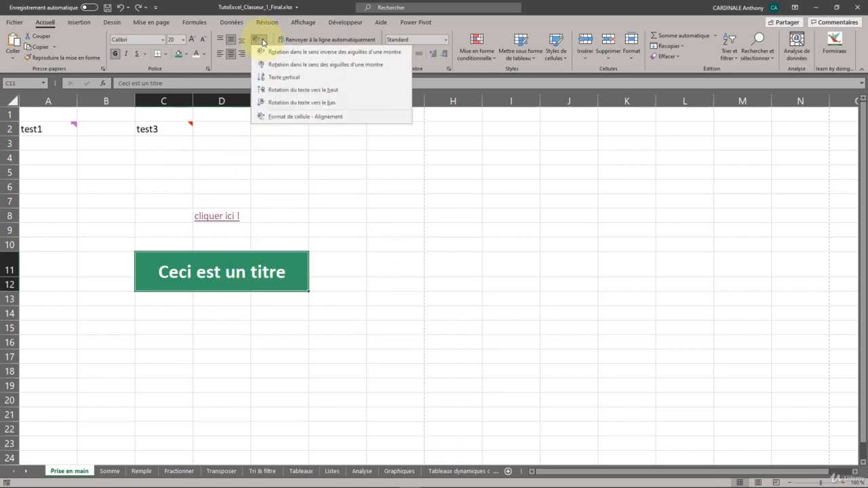
left_click(271, 52)
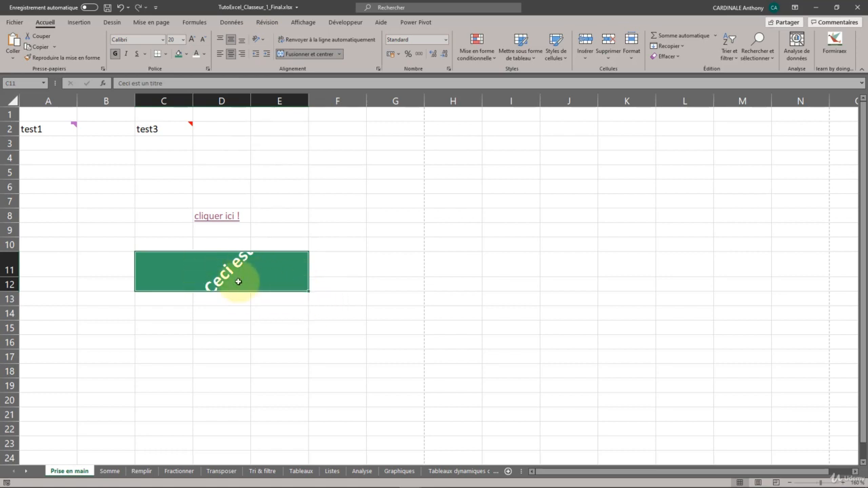
left_click(255, 42)
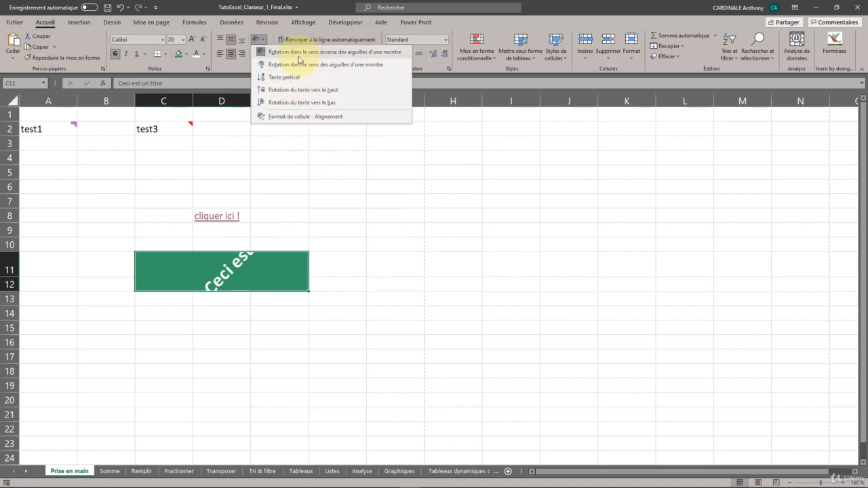
left_click(379, 302)
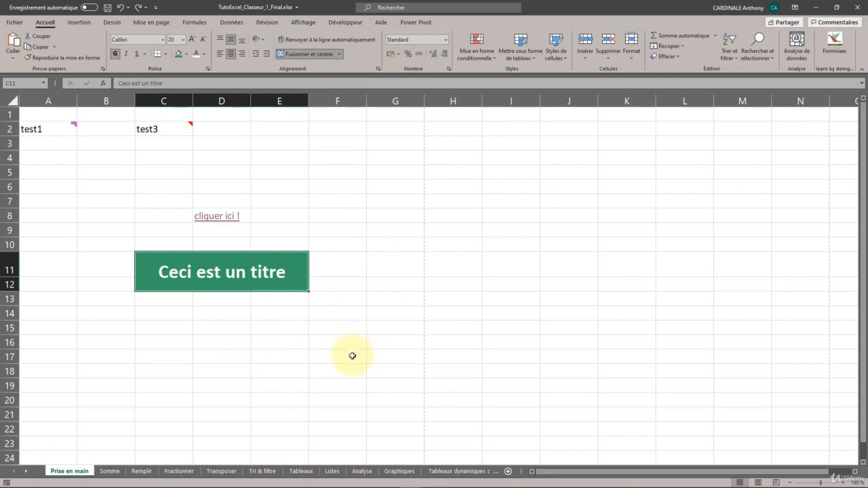
Enter the numbers 89, 54 and 12 in cells H5 to H7.
left_click(462, 182)
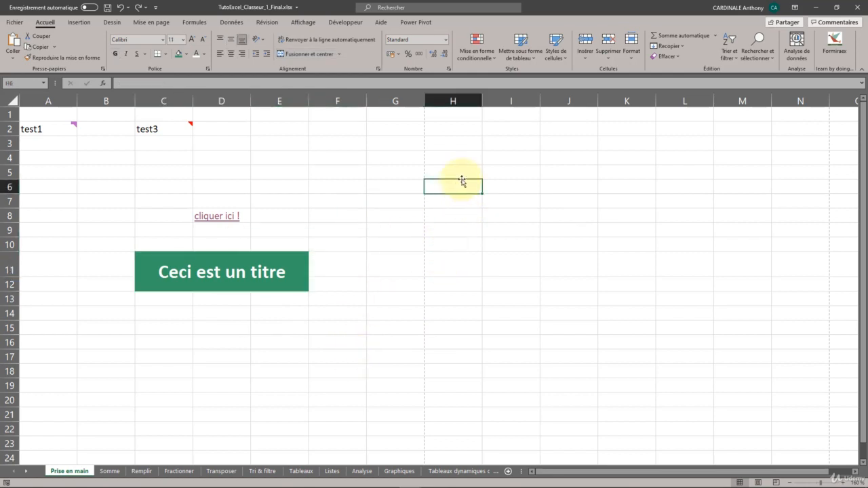
left_click(461, 170)
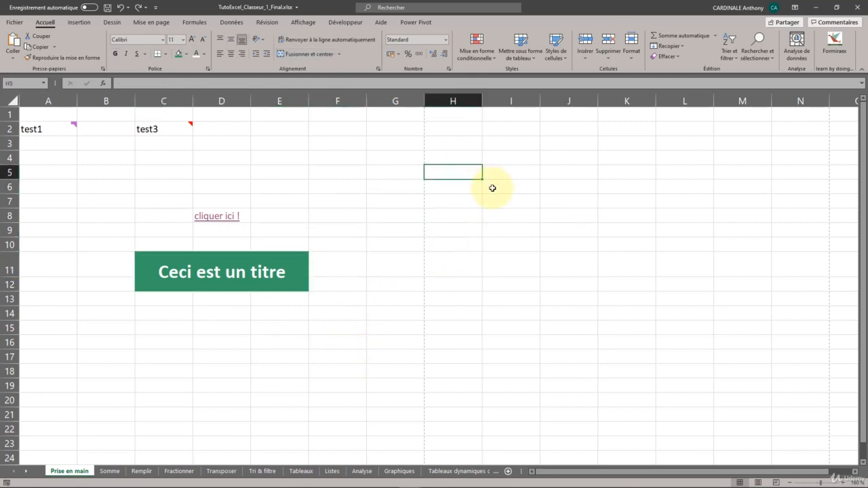
type("89")
key("Return")
type("54")
key("Return")
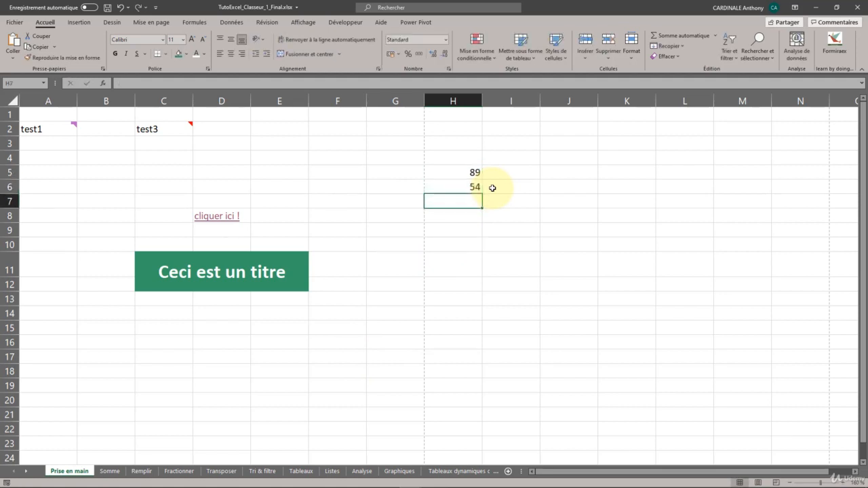
type("12")
key("Return")
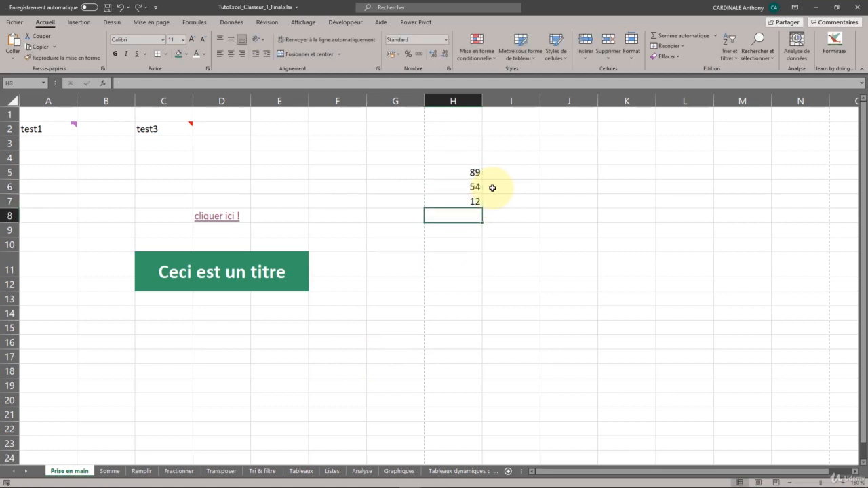
type("6568")
key("Return")
type("64")
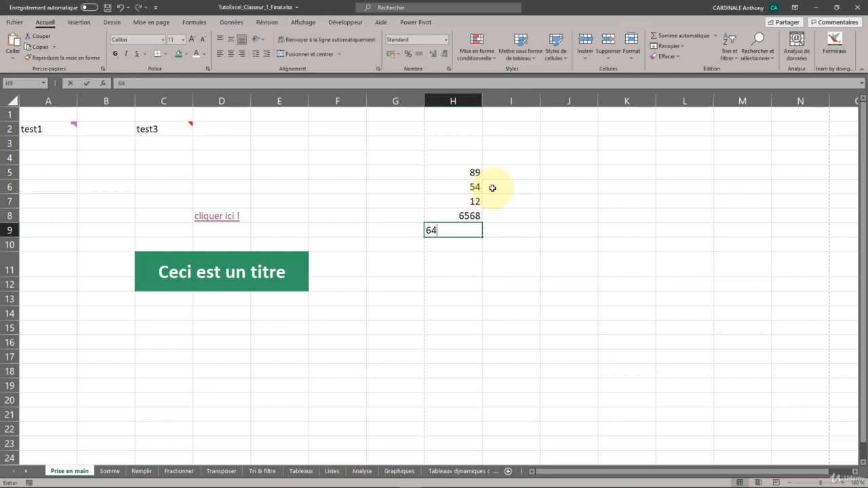
type("68494")
key("Return")
type("6541684641")
key("Return")
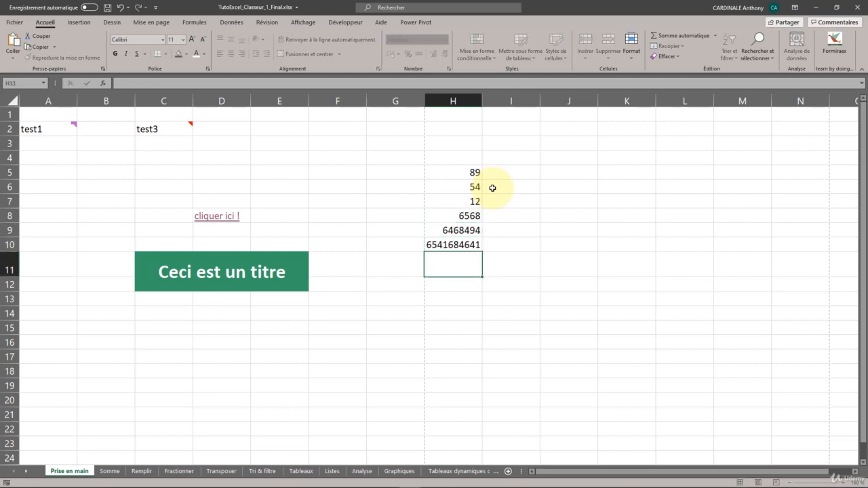
type("62798279879/")
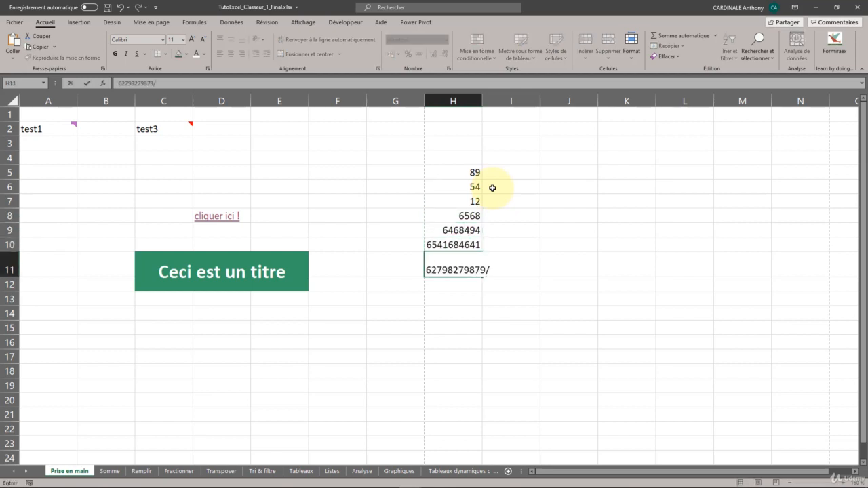
key("Return")
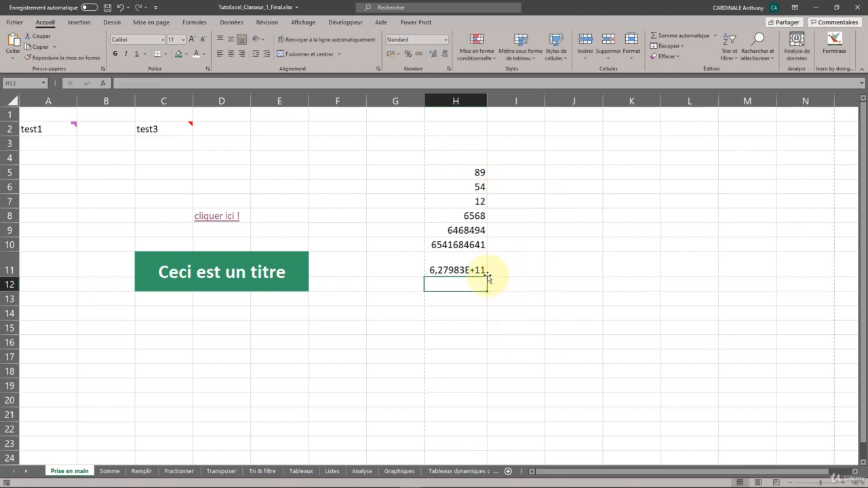
left_click_drag(486, 100, 535, 102)
Examine the numbers in H5:H11, comparing how each cell displays its value with its actual content.
left_click(510, 177)
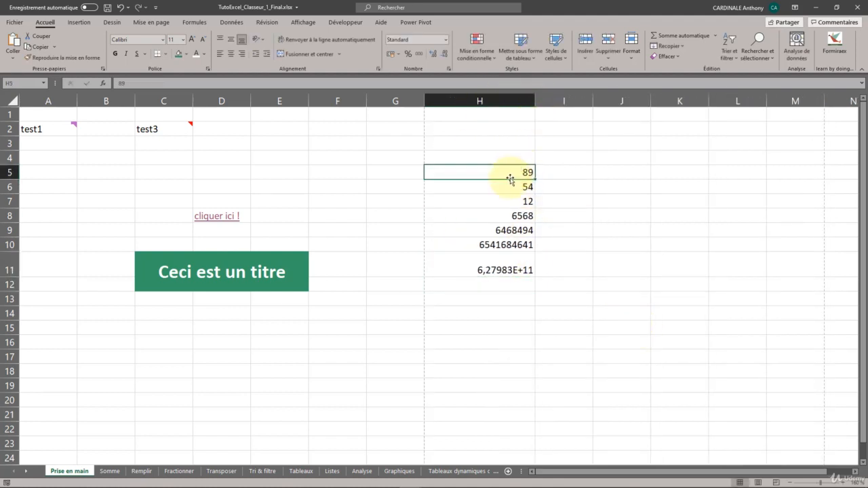
key("Down")
key("Down")
key("Down")
key("Down")
key("Down")
key("Down")
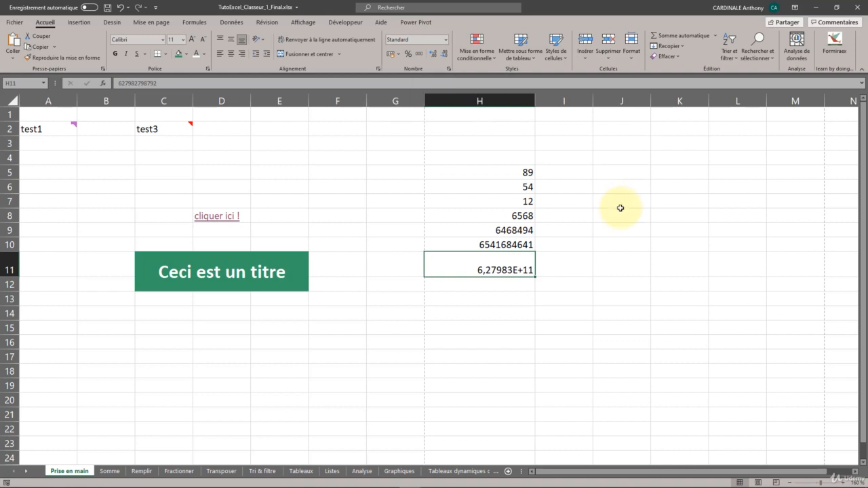
left_click(489, 216)
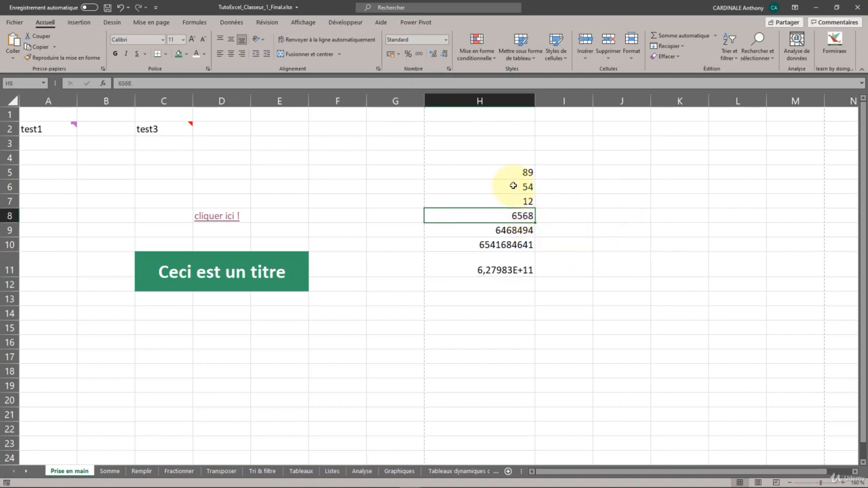
left_click(486, 187)
left_click(486, 214)
left_click(503, 197)
left_click(499, 171)
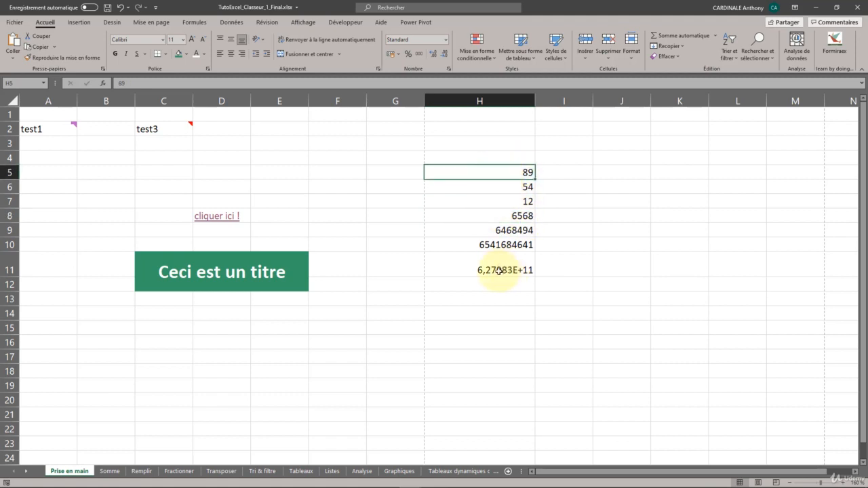
Review the number format categories available in the cell format settings for the range H5:H11.
left_click_drag(499, 270, 512, 174)
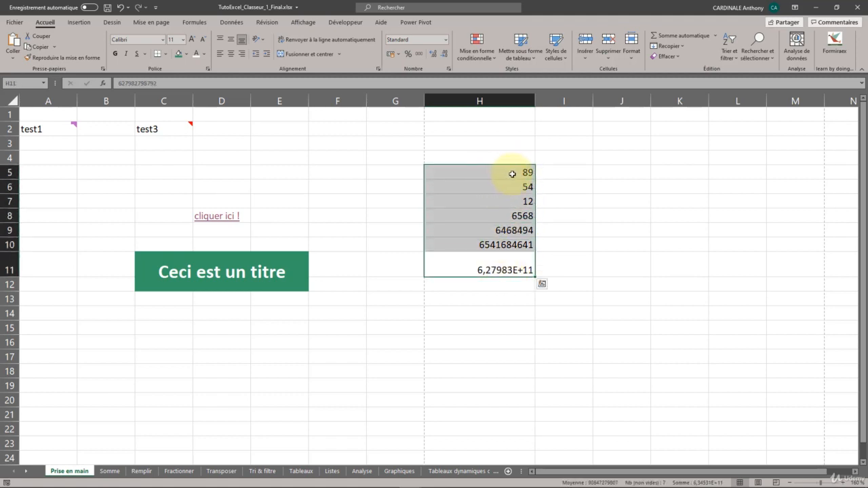
right_click(480, 174)
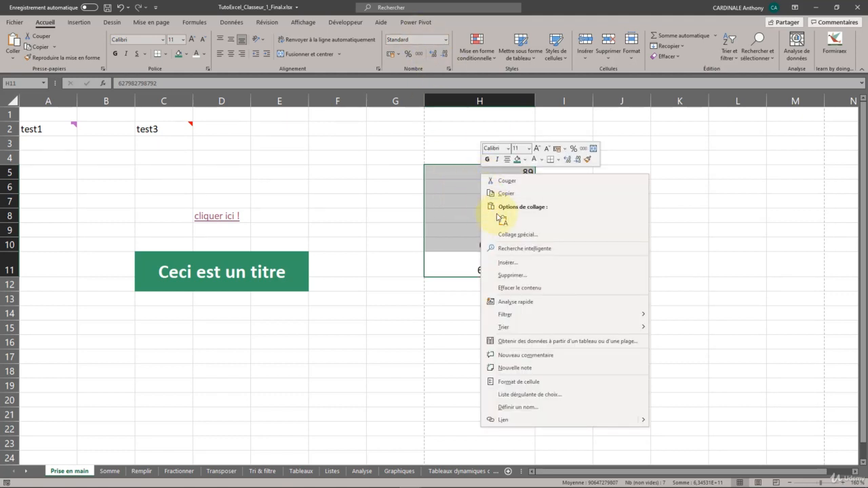
left_click(526, 387)
left_click_drag(500, 278, 236, 154)
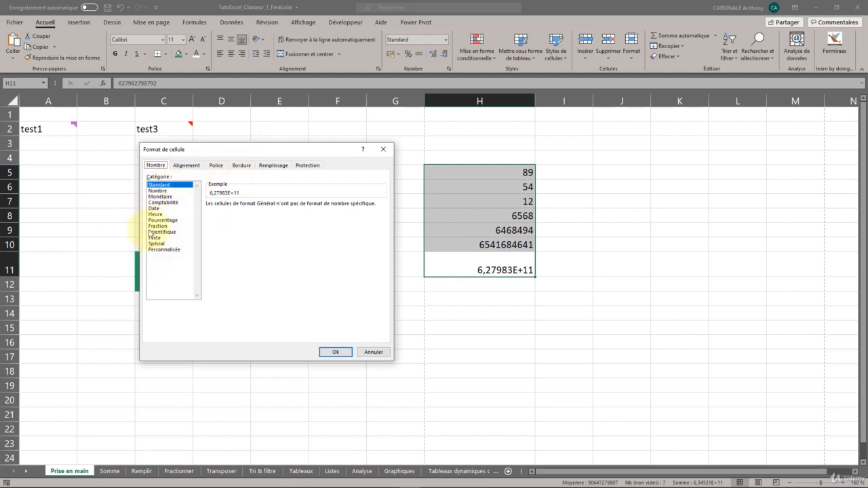
left_click(383, 149)
Apply the Nombre format to H5:H11, try four decimal places, and reduce the display to one decimal.
left_click(446, 39)
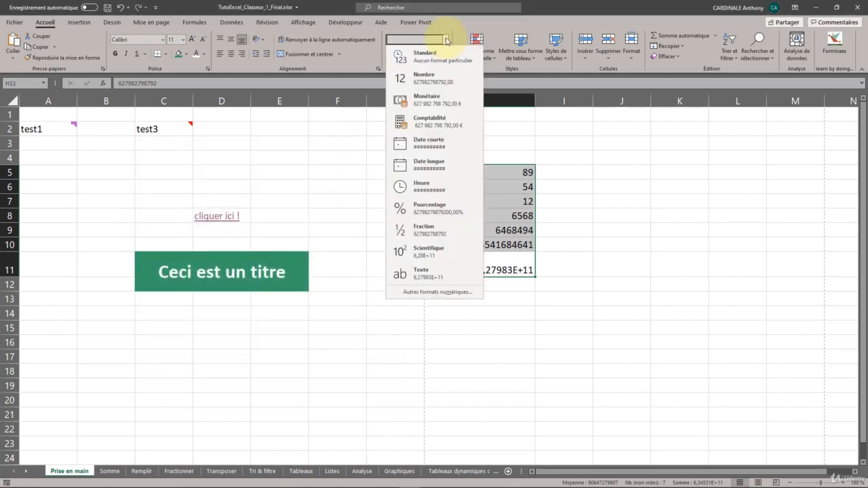
left_click(432, 82)
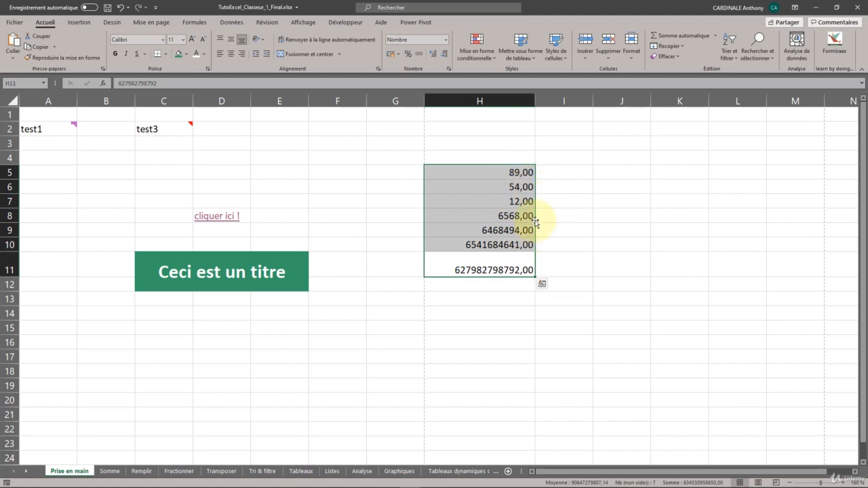
left_click(432, 56)
left_click(433, 56)
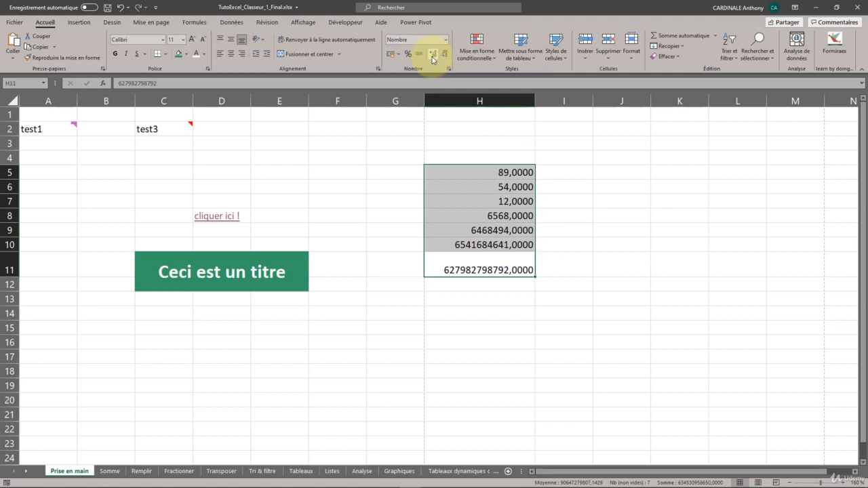
left_click(445, 55)
left_click(444, 55)
left_click(444, 55)
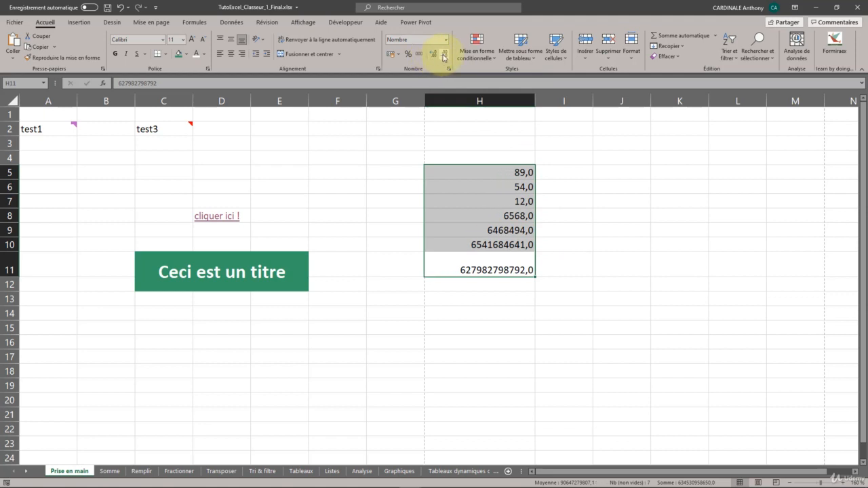
Try the percentage style on H5:H11 and undo it.
left_click(408, 56)
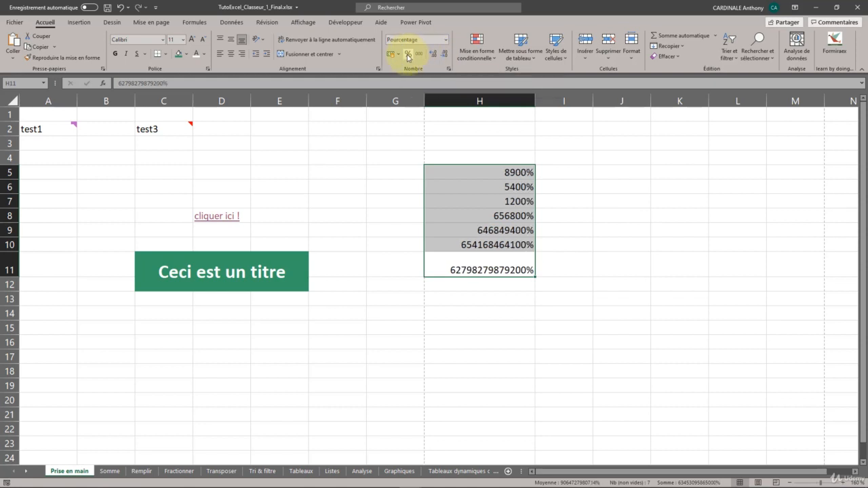
key("ctrl+z")
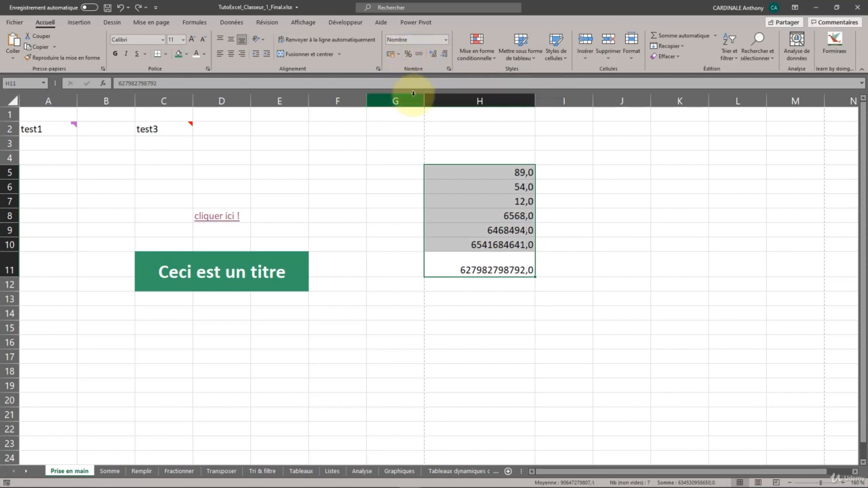
Format H5:H11 as Monétaire and switch the range to the euro Comptabilité format.
left_click(445, 41)
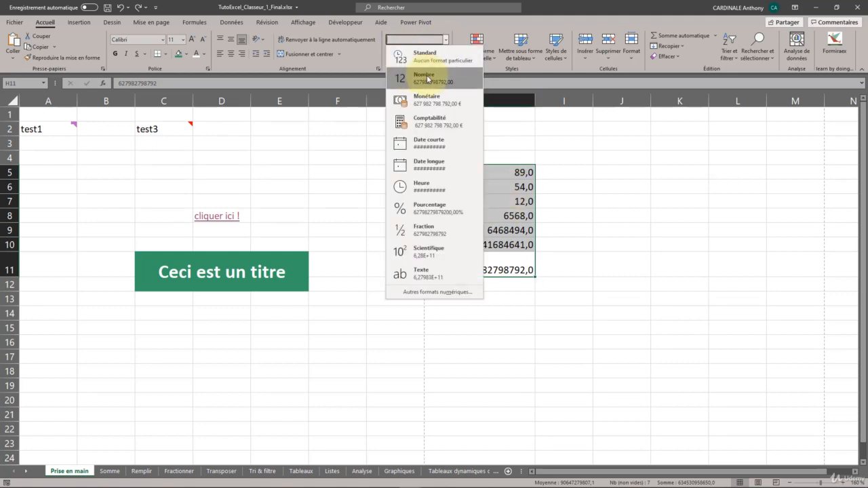
left_click(428, 101)
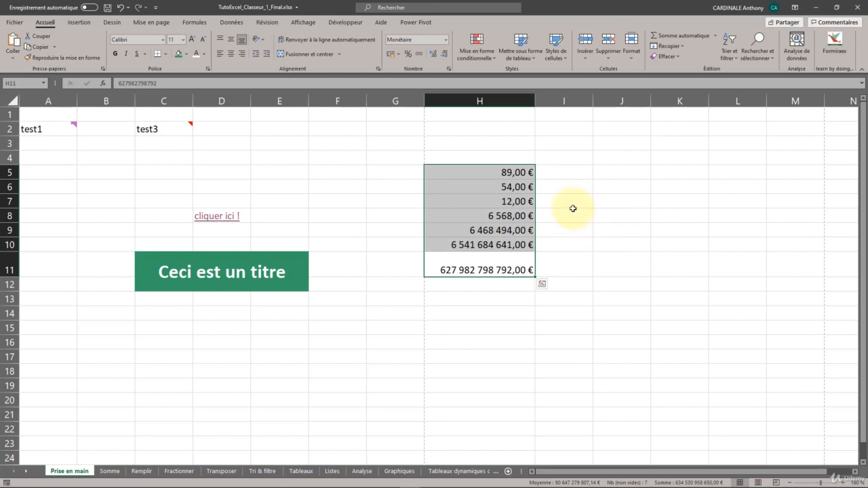
left_click(390, 56)
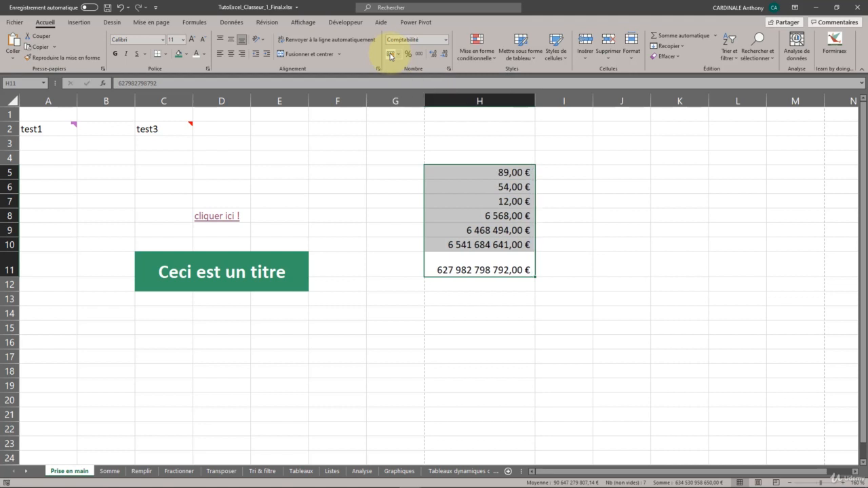
Try the $ Anglais (États-Unis) accounting format on H5:H11 and switch the range to the Pourcentage format.
left_click(400, 55)
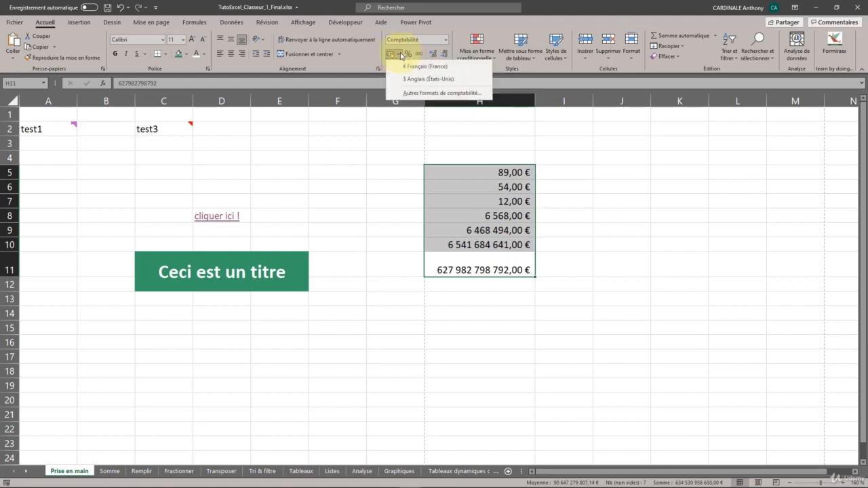
left_click(427, 80)
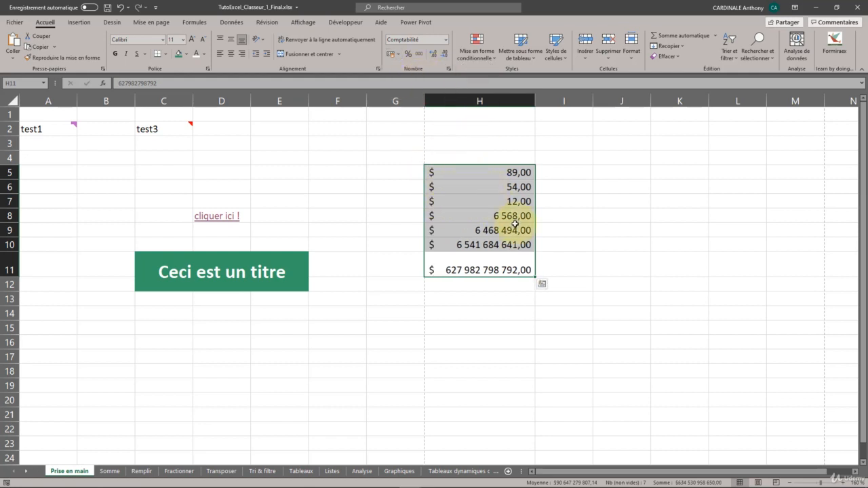
left_click(446, 40)
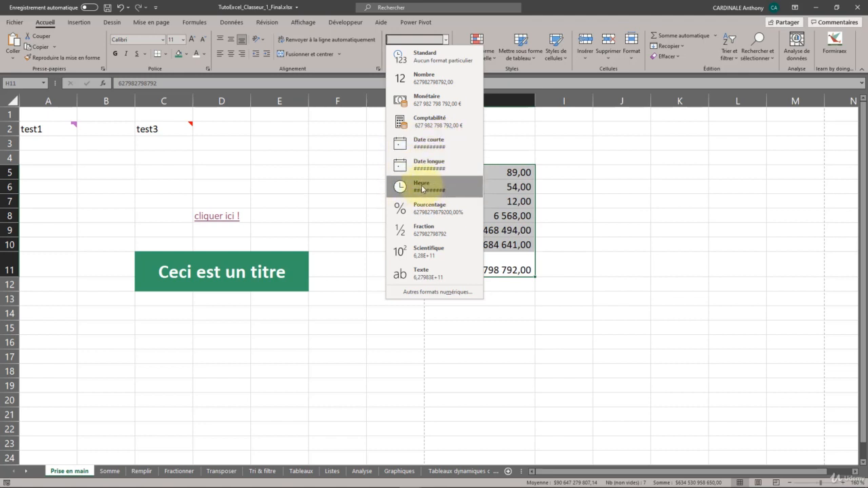
left_click(436, 212)
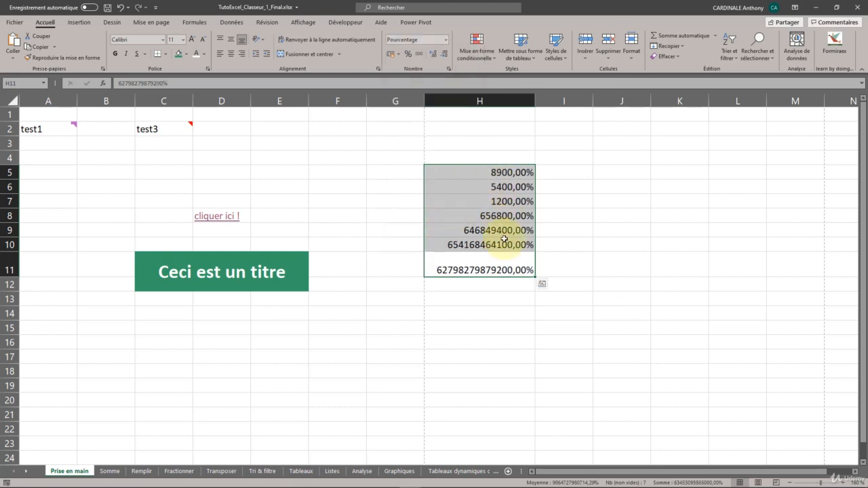
left_click(444, 41)
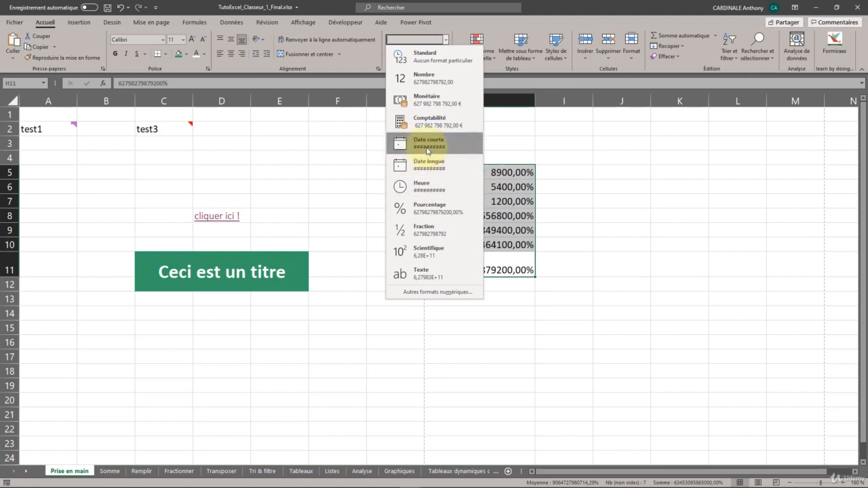
Enter ######## in J5 and fill it down through J8.
left_click(568, 177)
left_click(627, 173)
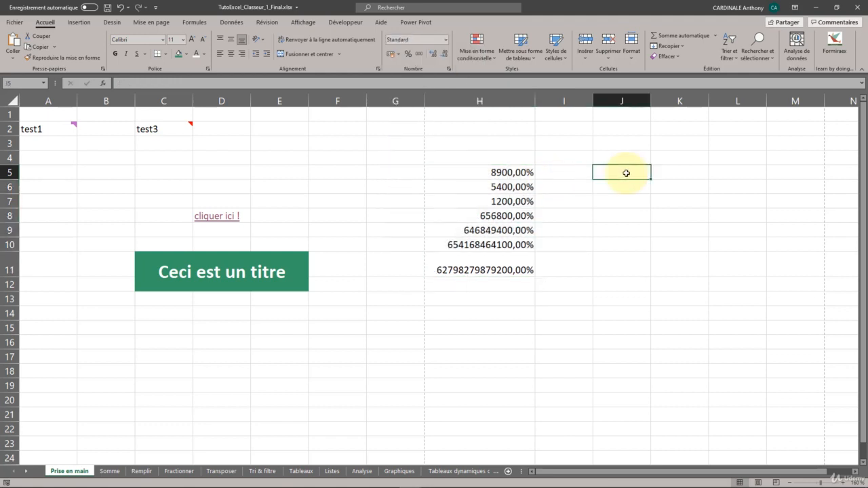
type("########")
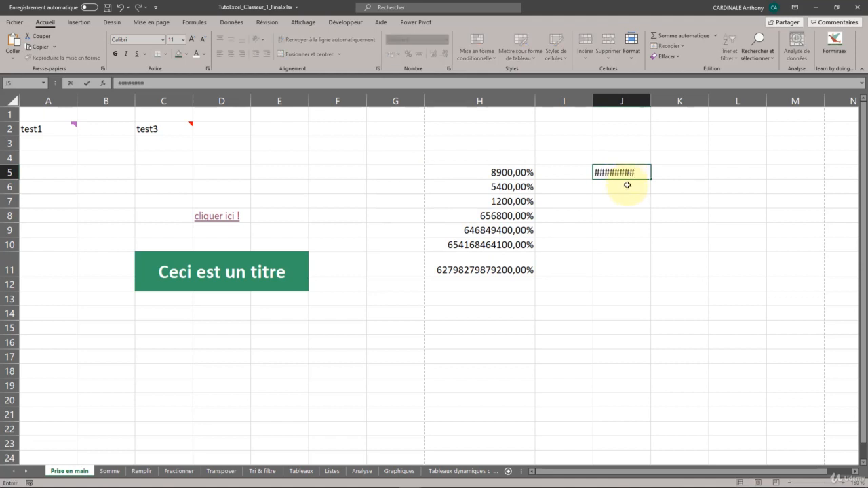
key("Return")
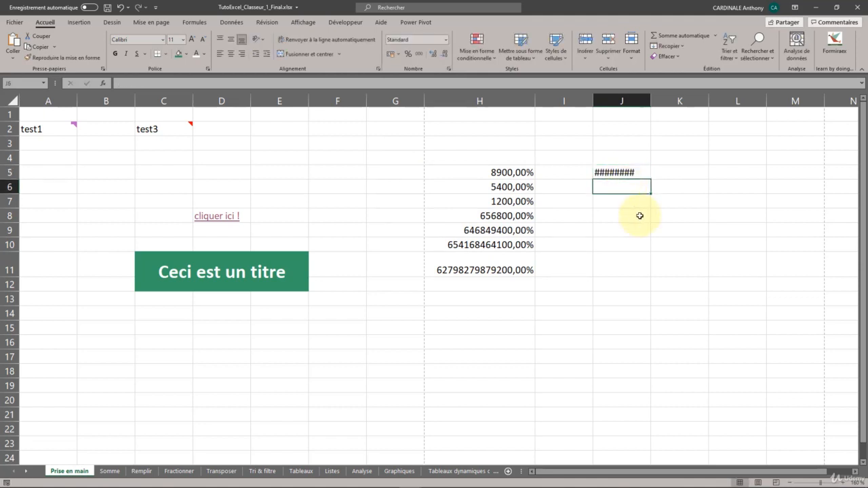
left_click(621, 174)
left_click_drag(652, 179, 645, 218)
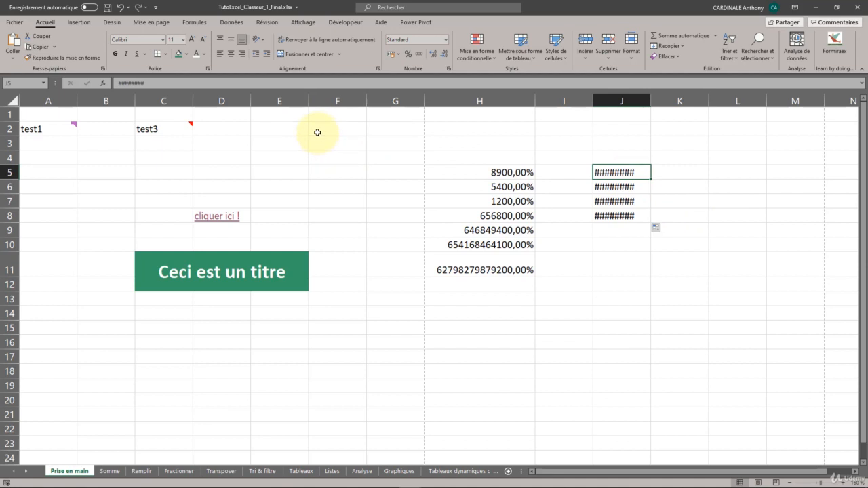
left_click(664, 161)
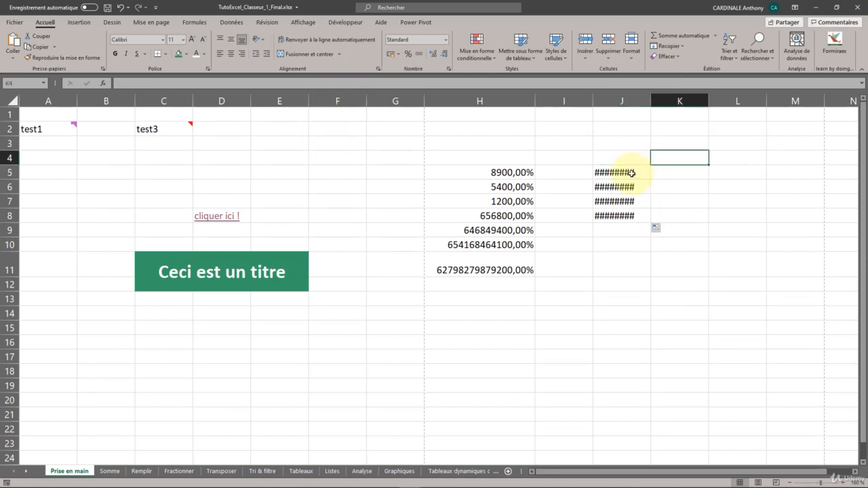
left_click_drag(618, 172, 625, 215)
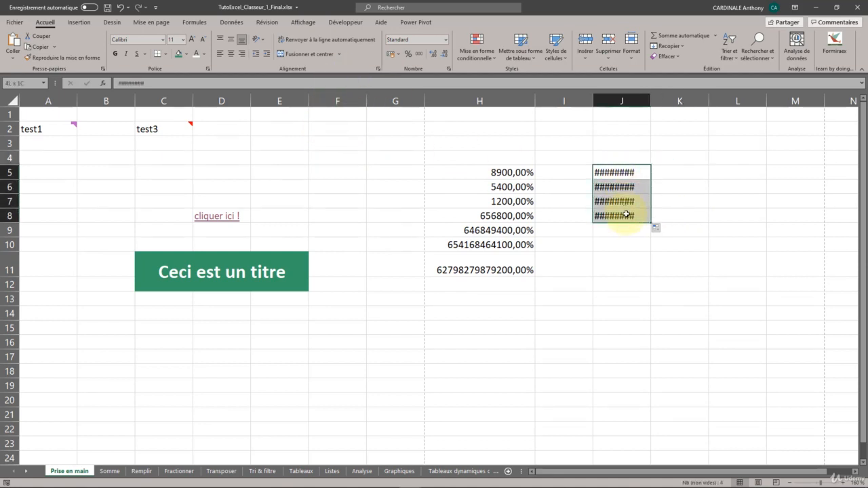
left_click(658, 170)
left_click_drag(623, 171, 631, 214)
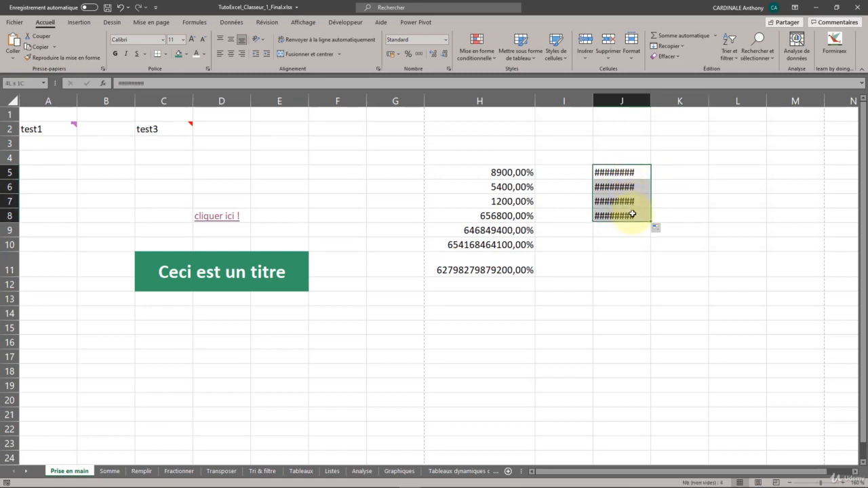
left_click(616, 153)
Examine the Monétaire category and its negative number styles in the cell format settings for J5:J8.
left_click_drag(612, 174, 624, 215)
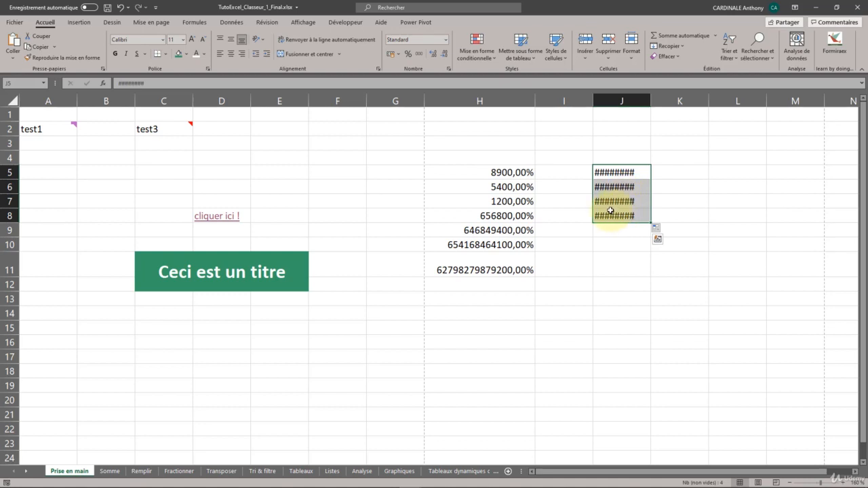
right_click(632, 174)
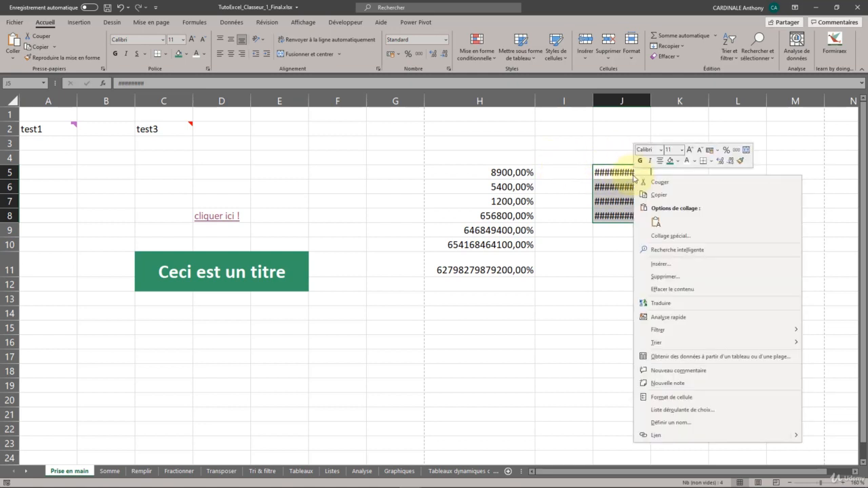
left_click(677, 398)
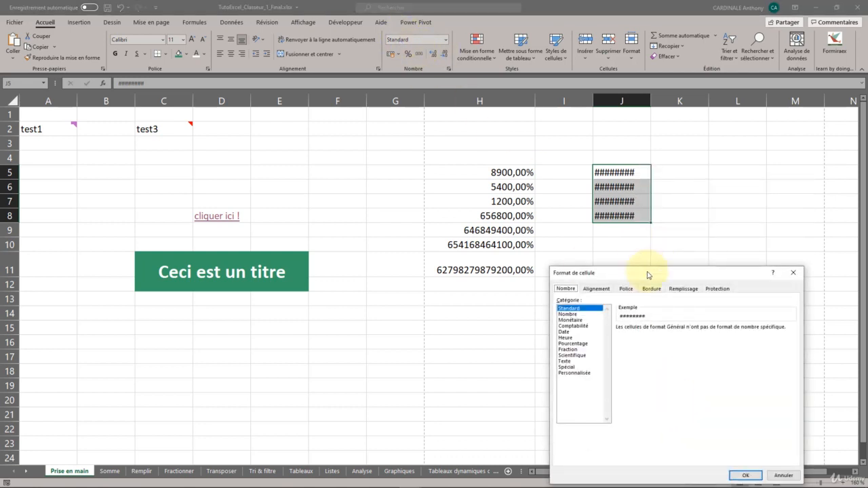
left_click_drag(649, 272, 396, 137)
left_click(319, 185)
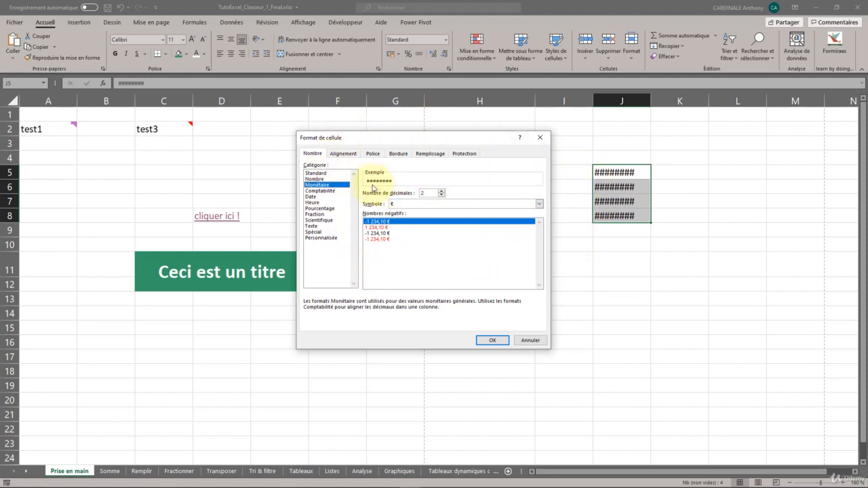
left_click(381, 228)
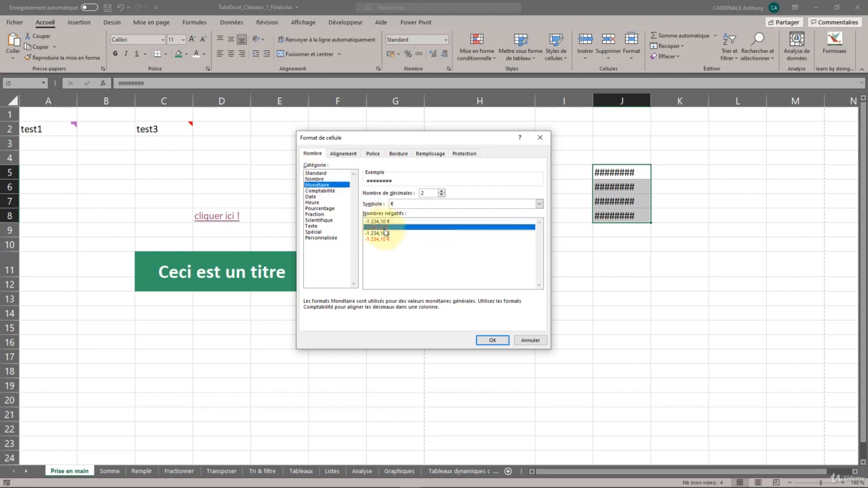
left_click(383, 233)
left_click(385, 240)
left_click(389, 222)
left_click(389, 234)
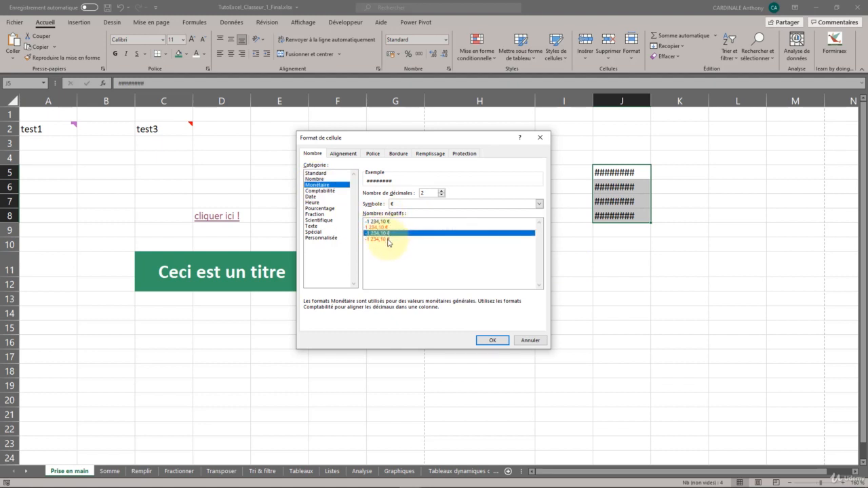
left_click(390, 228)
left_click(391, 239)
left_click(389, 233)
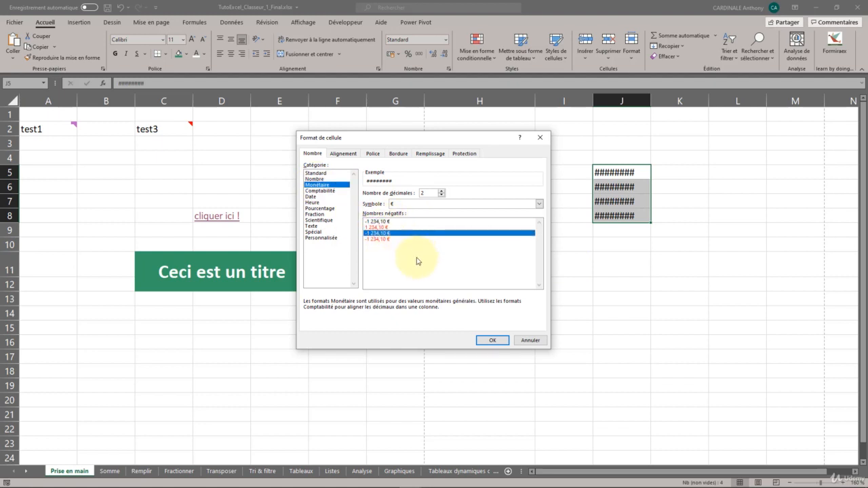
Look through the currency symbols offered for the Monétaire format and leave the cell format settings without applying anything.
left_click(538, 204)
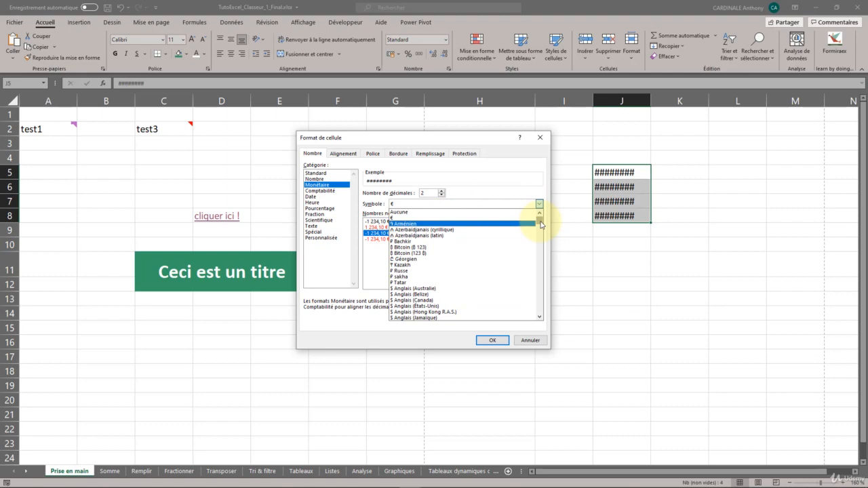
mouse_move(541, 223)
left_mouse_down()
mouse_move(541, 297)
mouse_move(546, 220)
left_mouse_up()
left_click(376, 264)
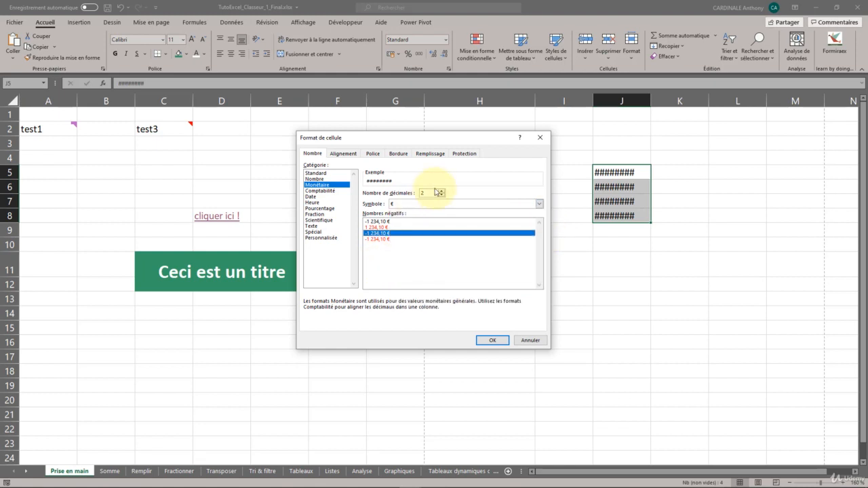
left_click(535, 340)
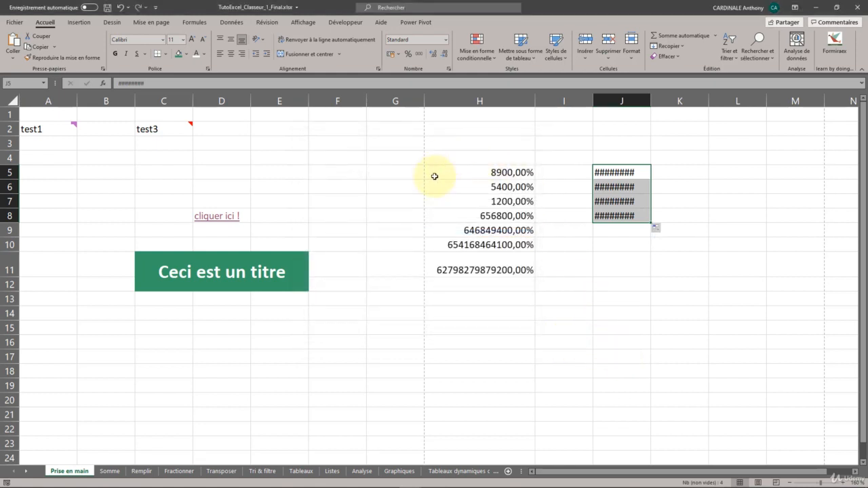
left_click_drag(435, 176, 533, 285)
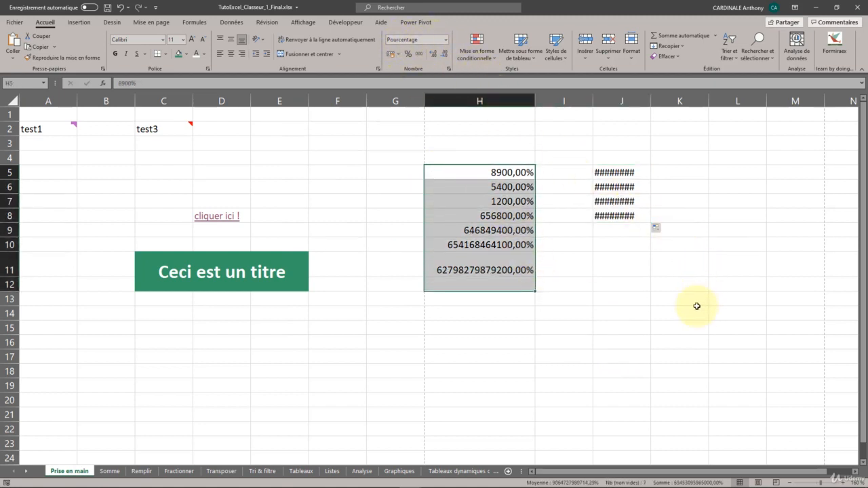
left_click(603, 324)
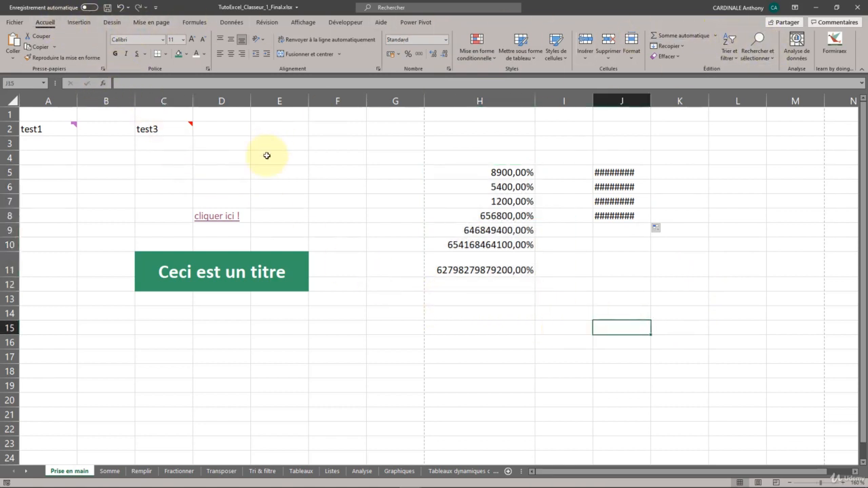
left_click(159, 181)
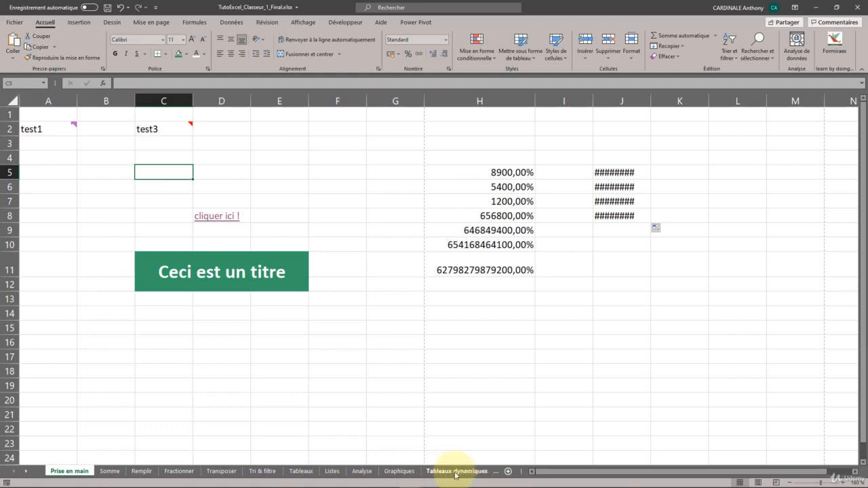
Look over the exercise tables on the Somme and Remplir sheets and return to the Prise en main sheet.
left_click(111, 473)
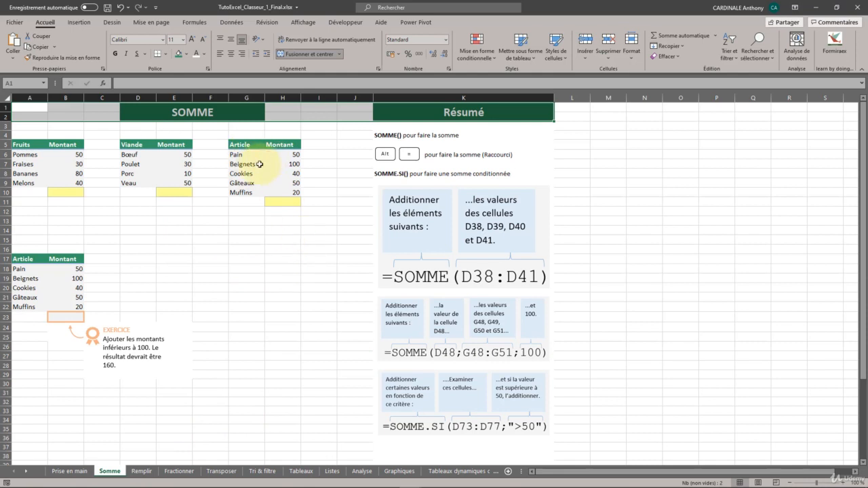
left_click_drag(241, 192, 236, 156)
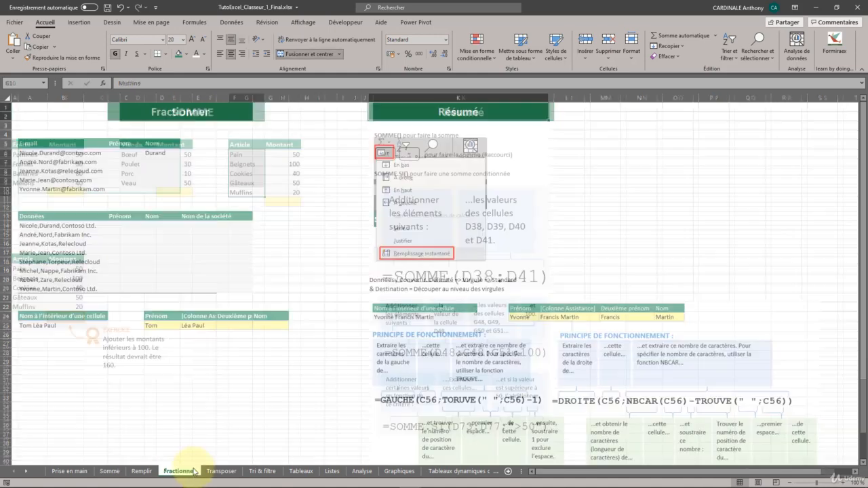
left_click(140, 471)
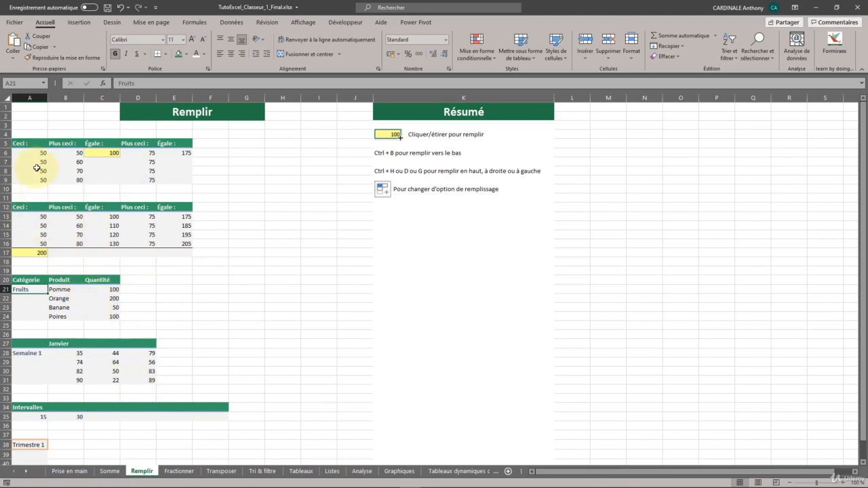
left_click_drag(16, 151, 172, 179)
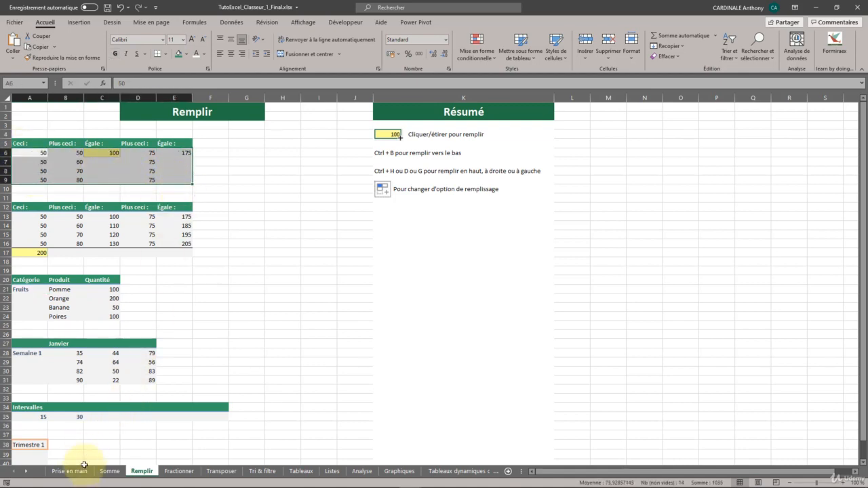
left_click(71, 469)
left_click(109, 471)
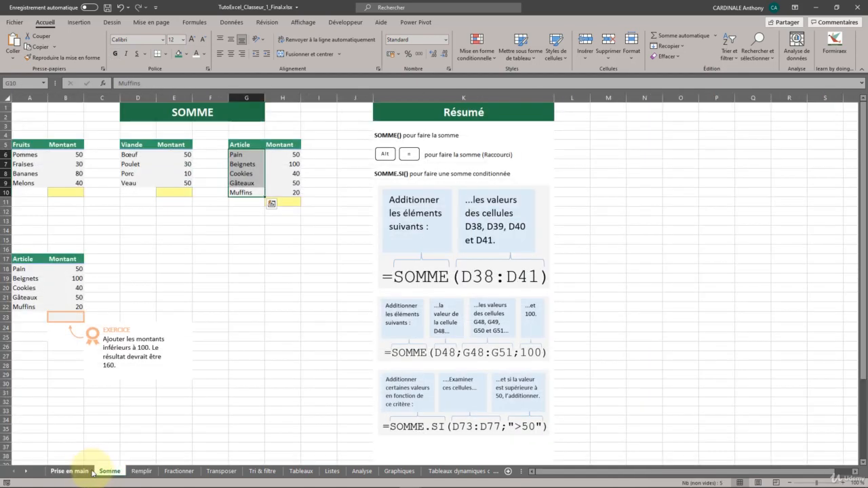
left_click(69, 470)
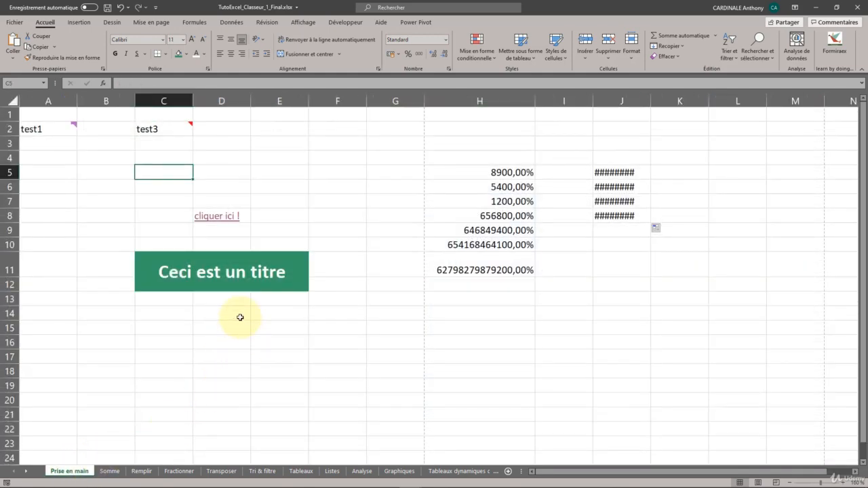